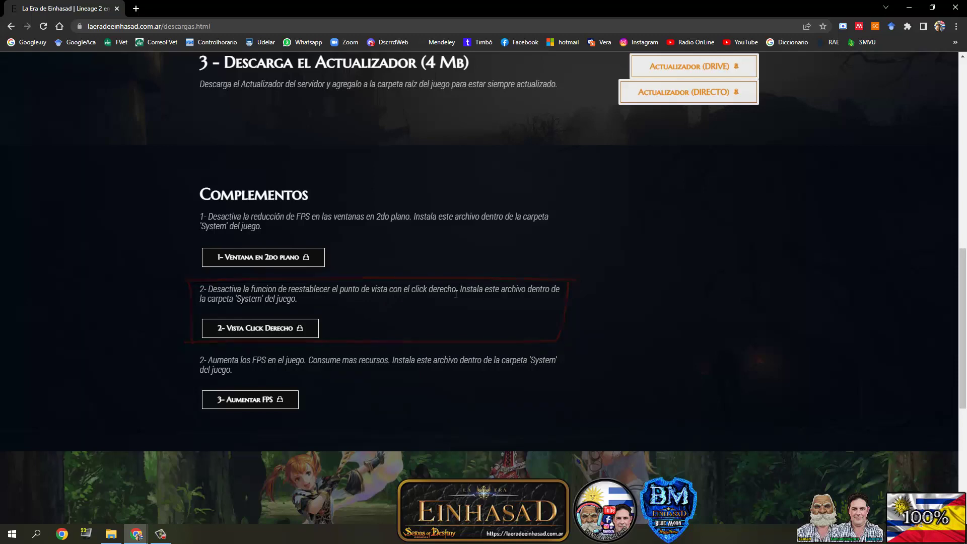
- Scroll the Descargas page back up to section 1, Instalación del juego completo
scroll(404, 301, "up", 7)
scroll(403, 303, "up", 3)
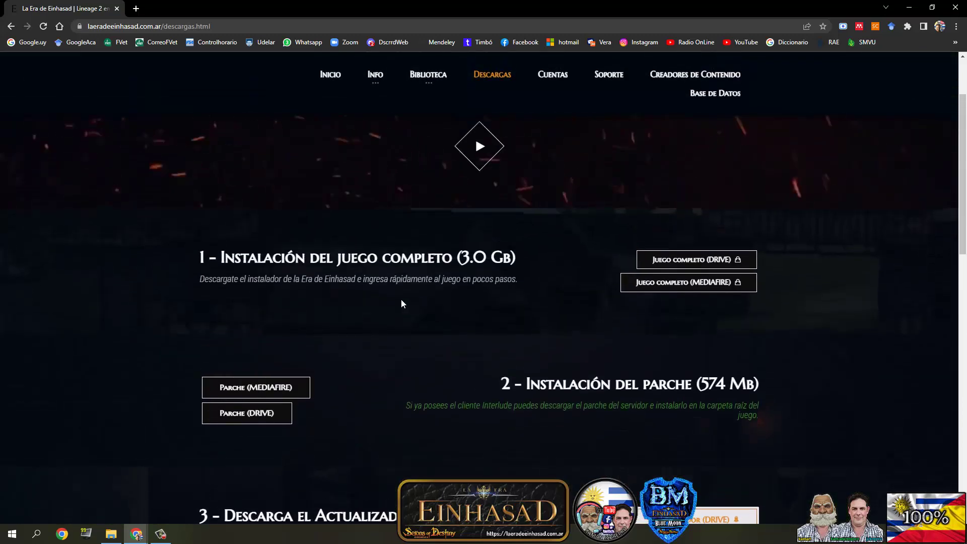
scroll(429, 378, "down", 1)
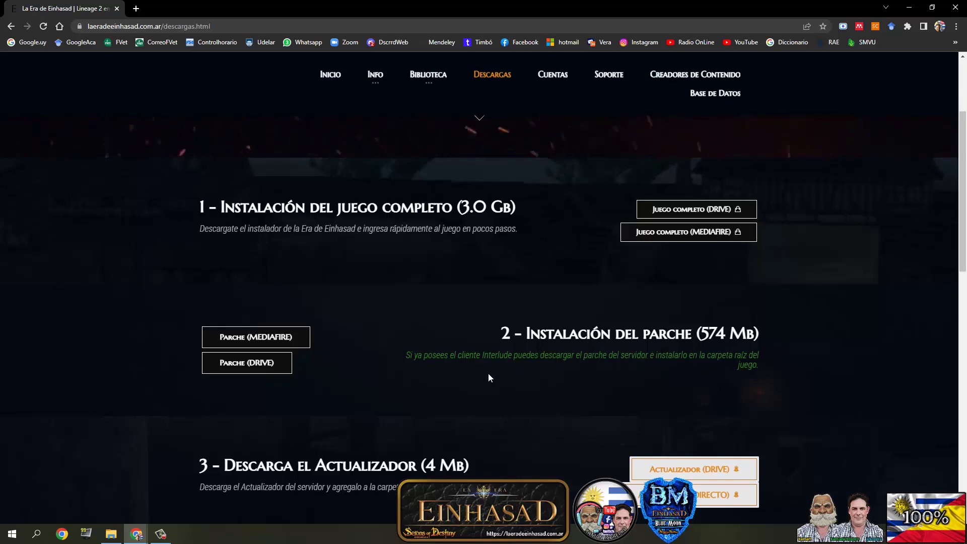
scroll(488, 373, "up", 1)
scroll(486, 373, "down", 1)
scroll(486, 374, "up", 1)
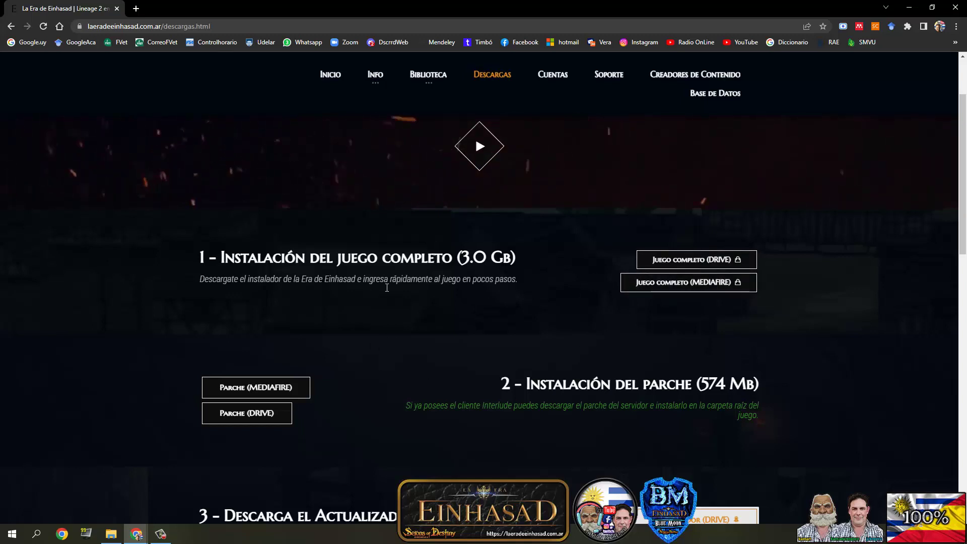
scroll(522, 345, "up", 1)
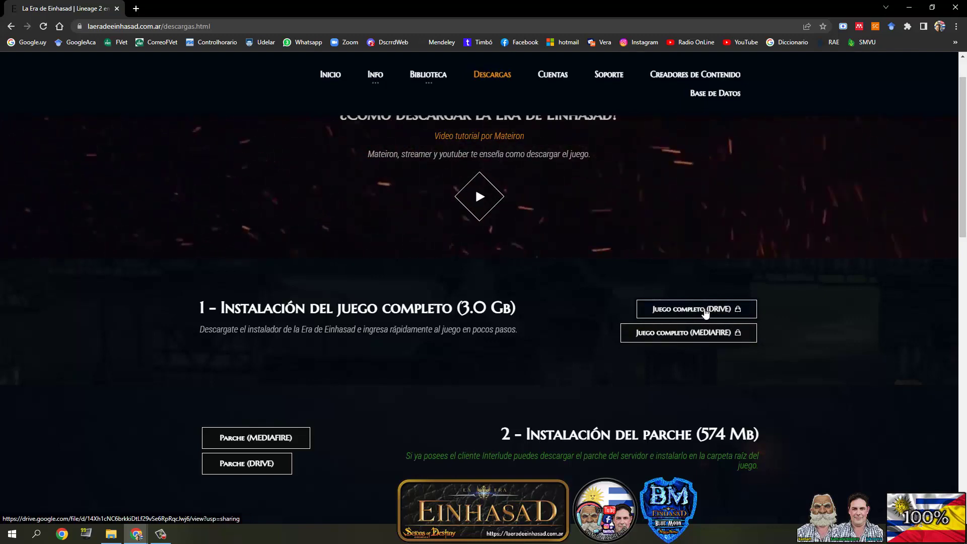
- Download the 3.0 GB 'La Era de Einhasad - Instalador' archive from Drive into Descargas
left_click(706, 311)
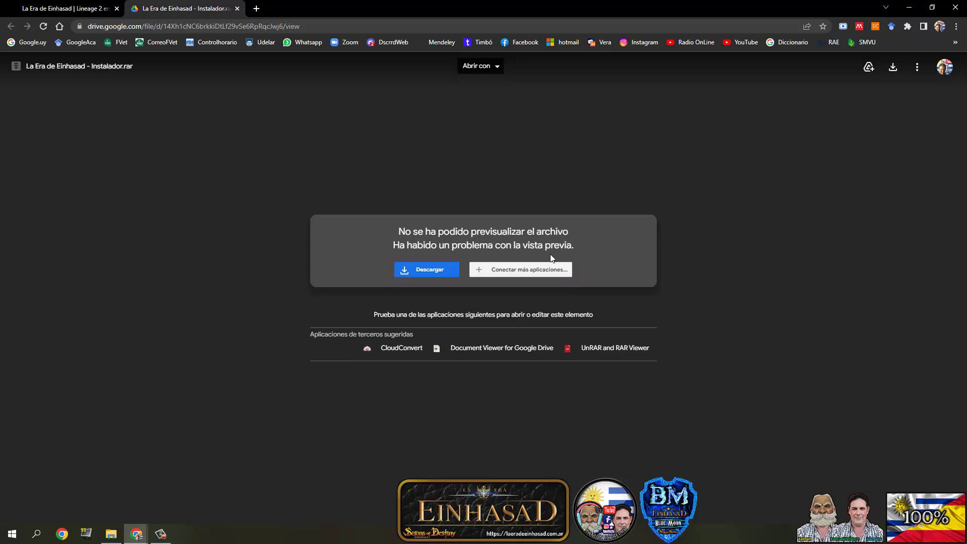
left_click(430, 275)
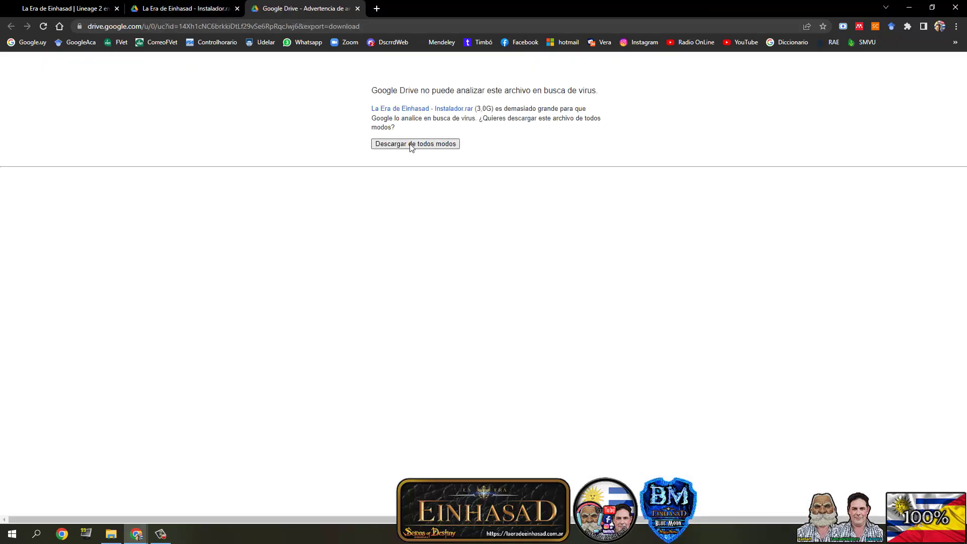
left_click(411, 146)
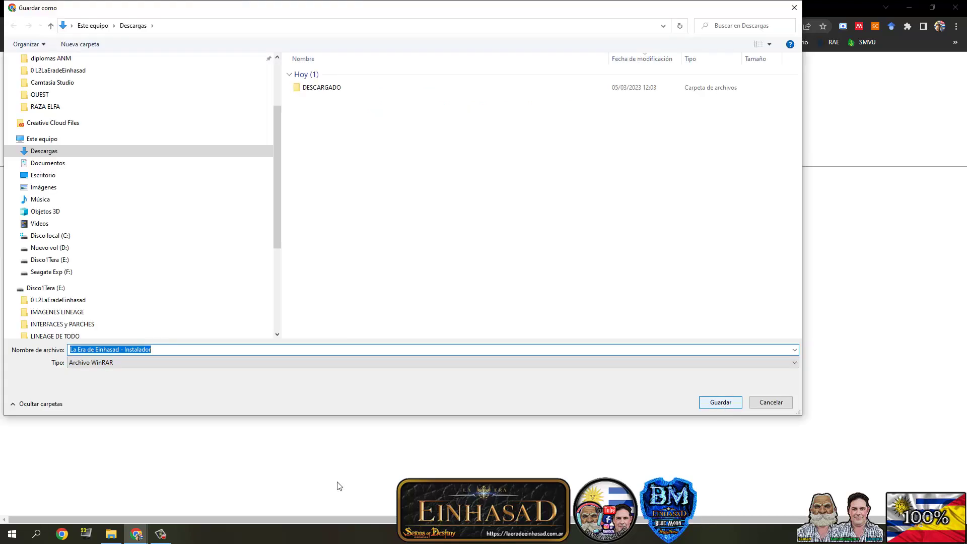
left_click(13, 152)
left_click(46, 163)
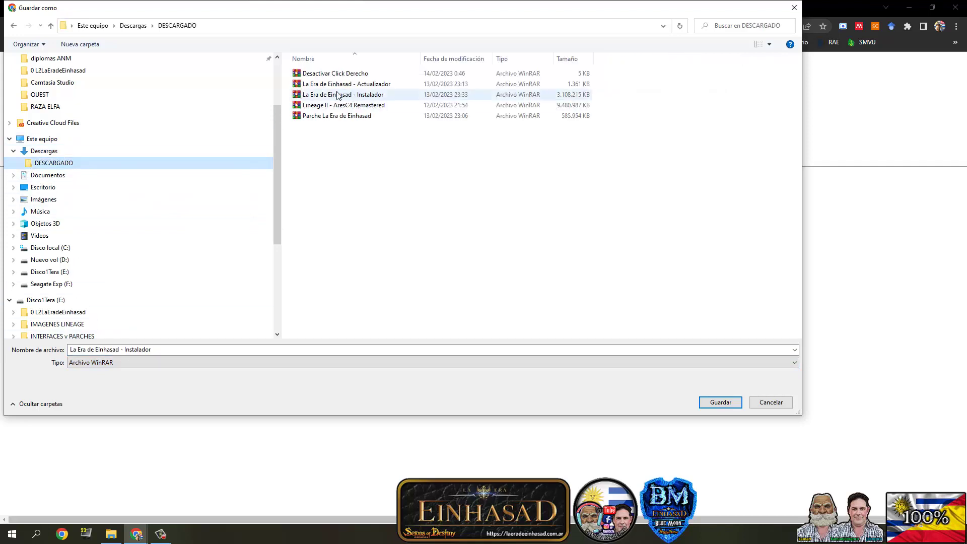
left_click(772, 405)
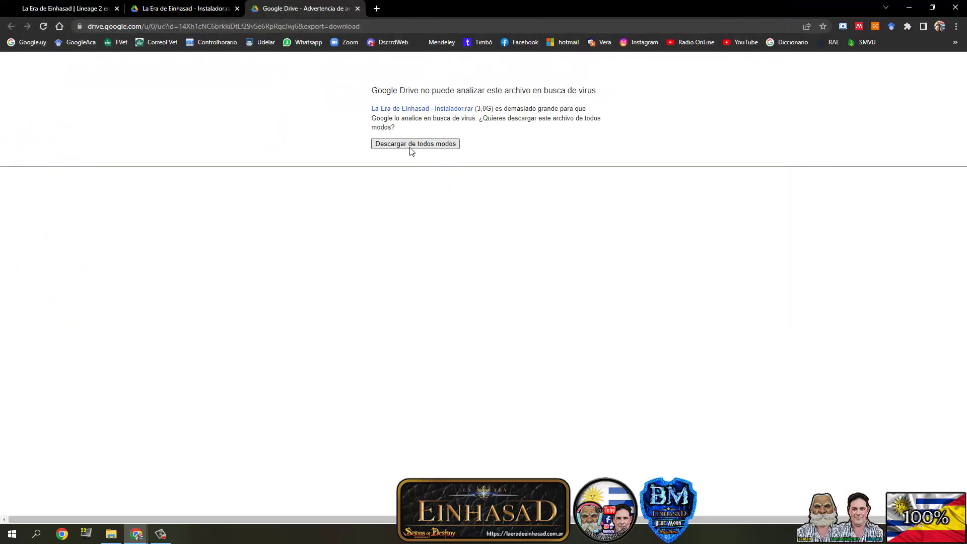
left_click(408, 146)
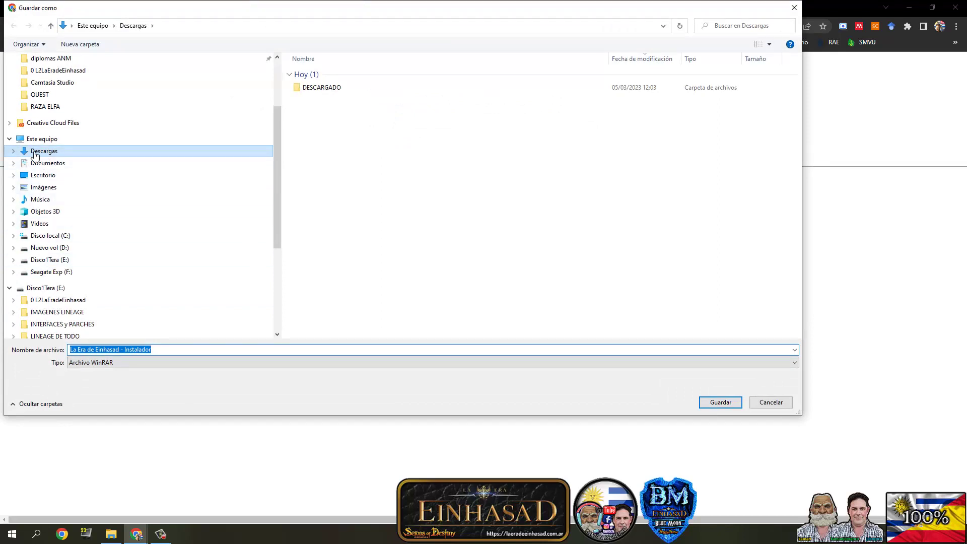
left_click(721, 402)
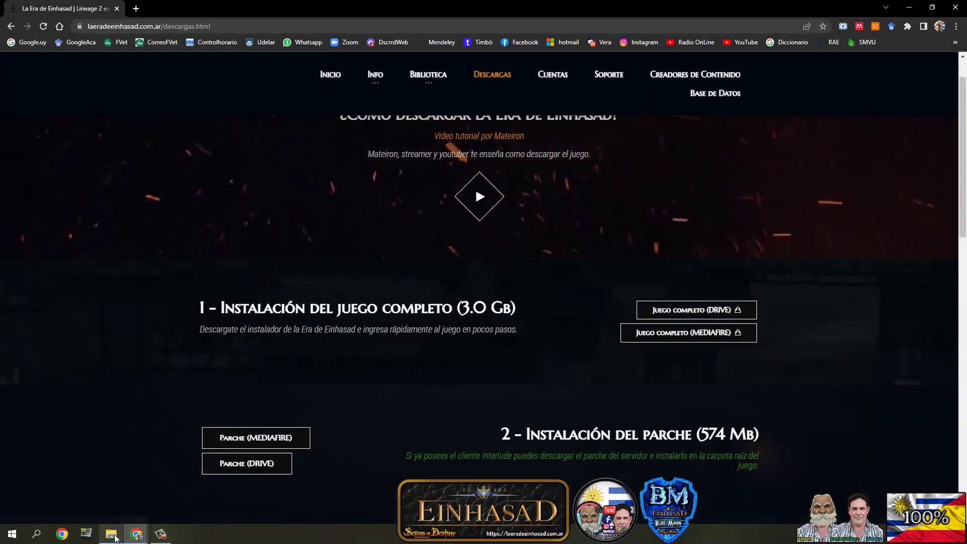
- Move the Instalador archive out of DESCARGADO directly into Descargas
mouse_move(117, 540)
left_click(82, 480)
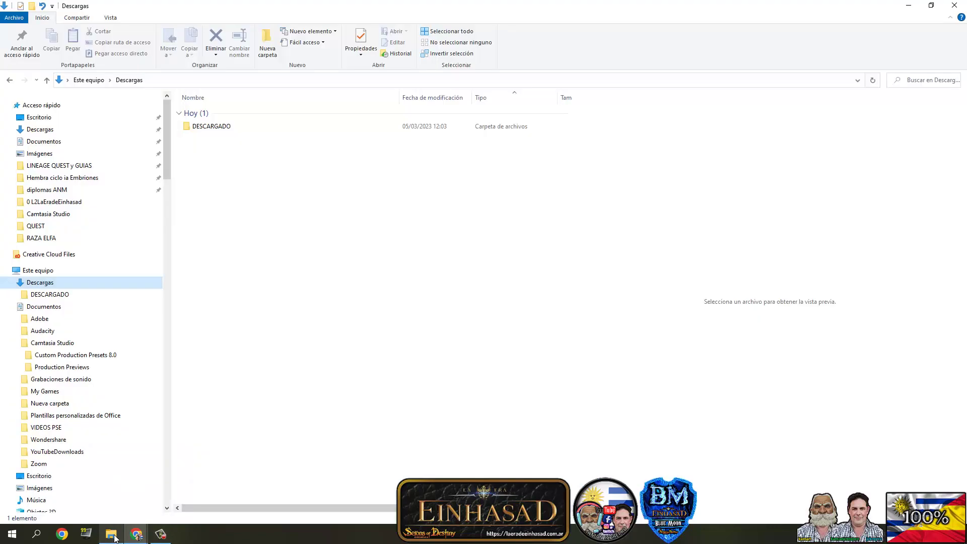
left_click(45, 294)
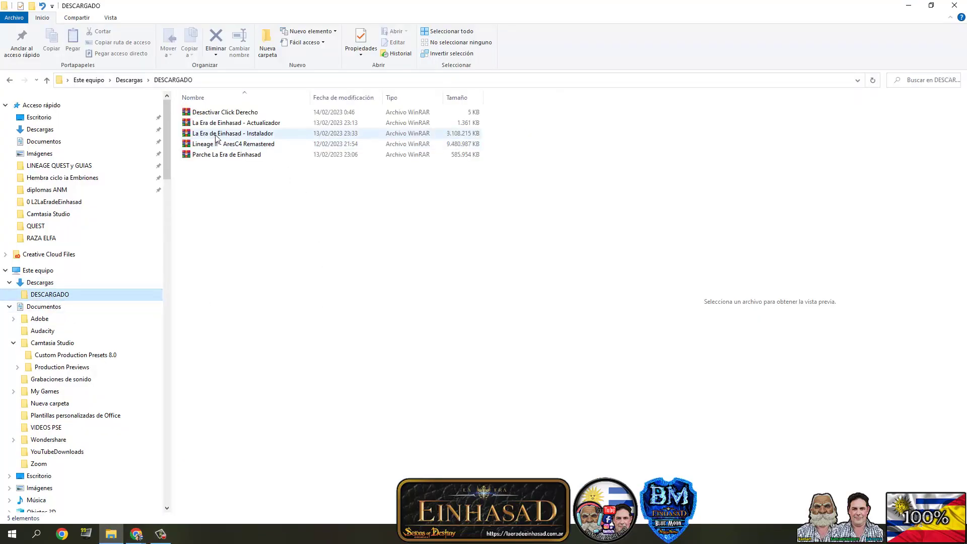
left_click(210, 135)
left_click_drag(206, 137, 55, 286)
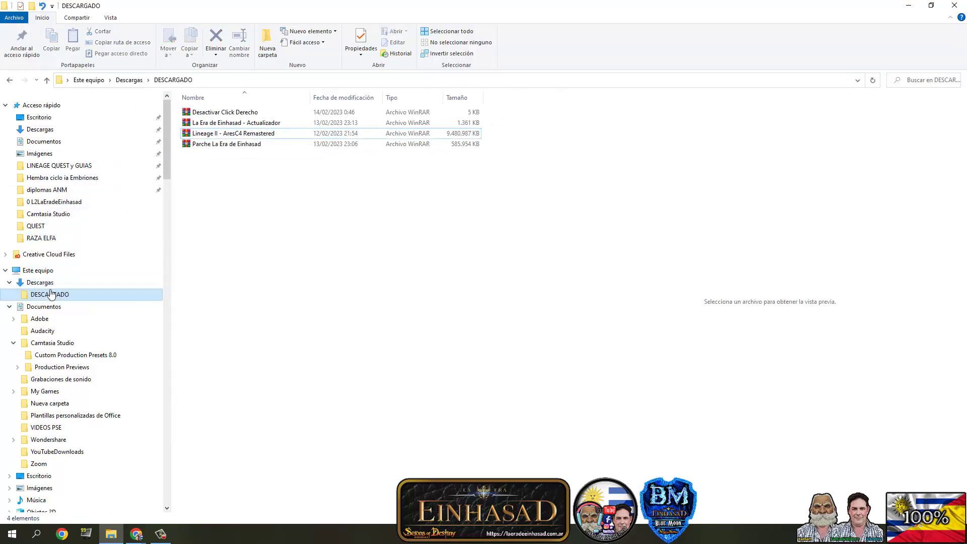
left_click(50, 284)
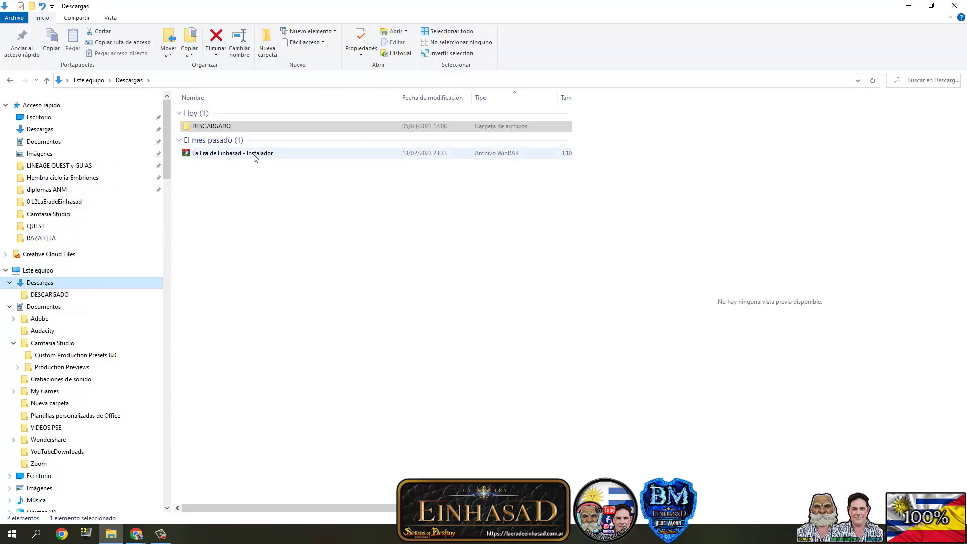
- Return to the Einhasad downloads page in Chrome and scroll down
mouse_move(136, 538)
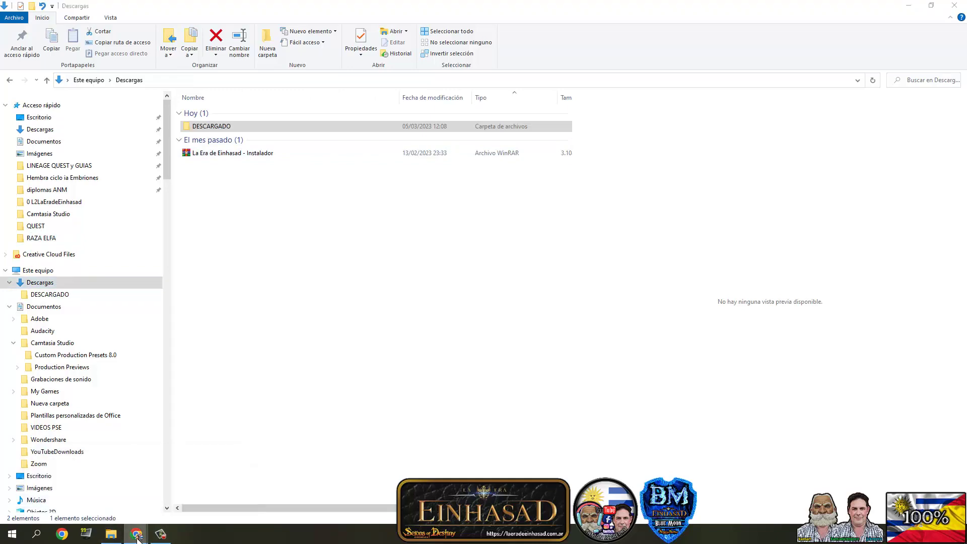
left_click(203, 504)
scroll(373, 378, "down", 2)
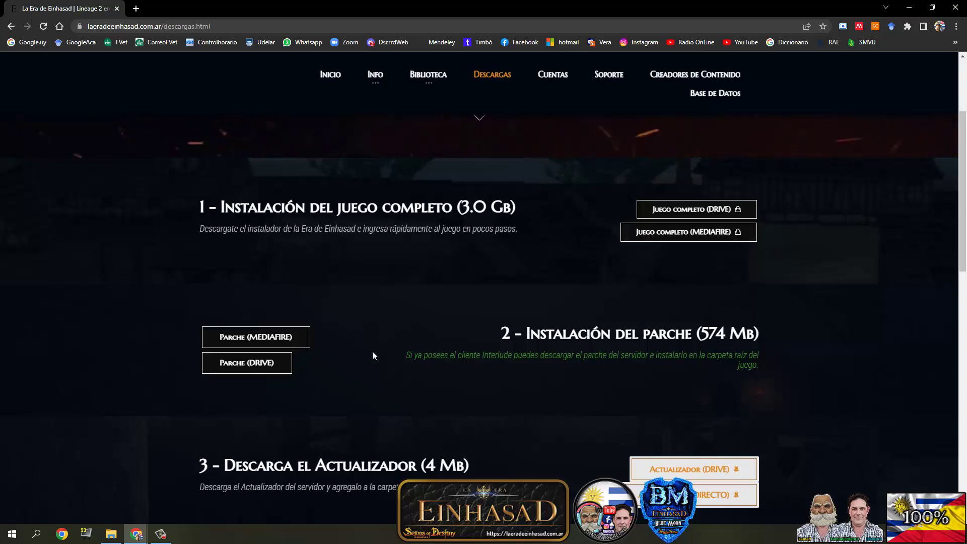
- Download the 572 MB 'Parche La Era de Einhasad' archive from Drive into Descargas
scroll(352, 353, "down", 1)
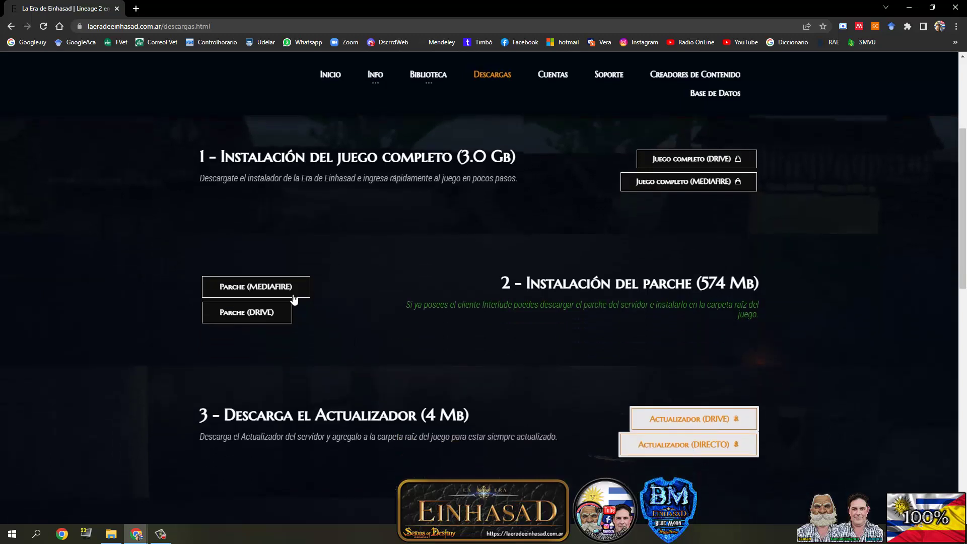
left_click(250, 313)
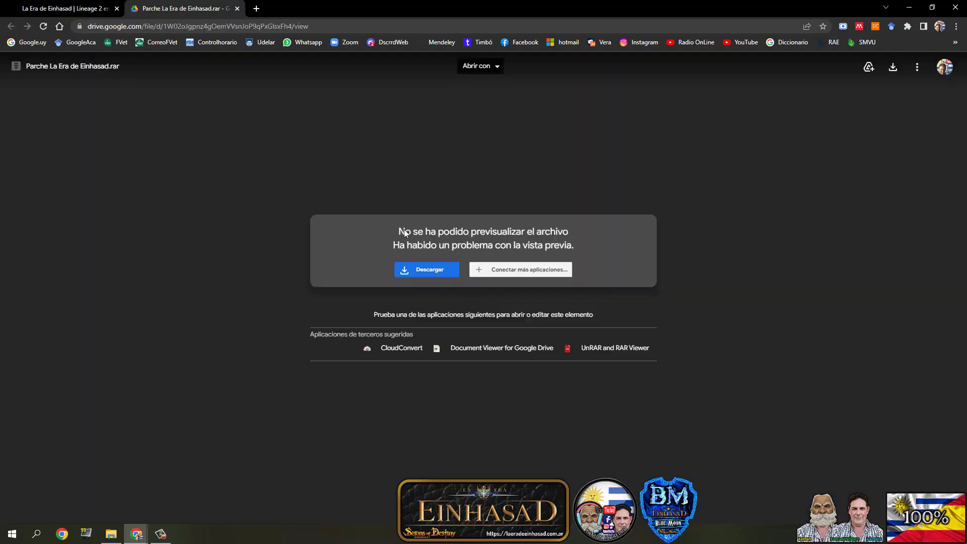
left_click(431, 271)
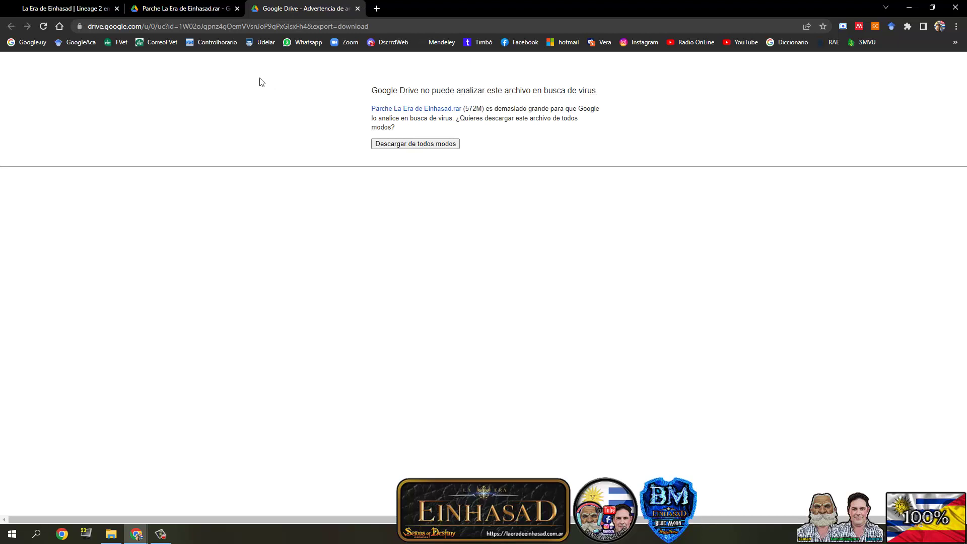
left_click(385, 145)
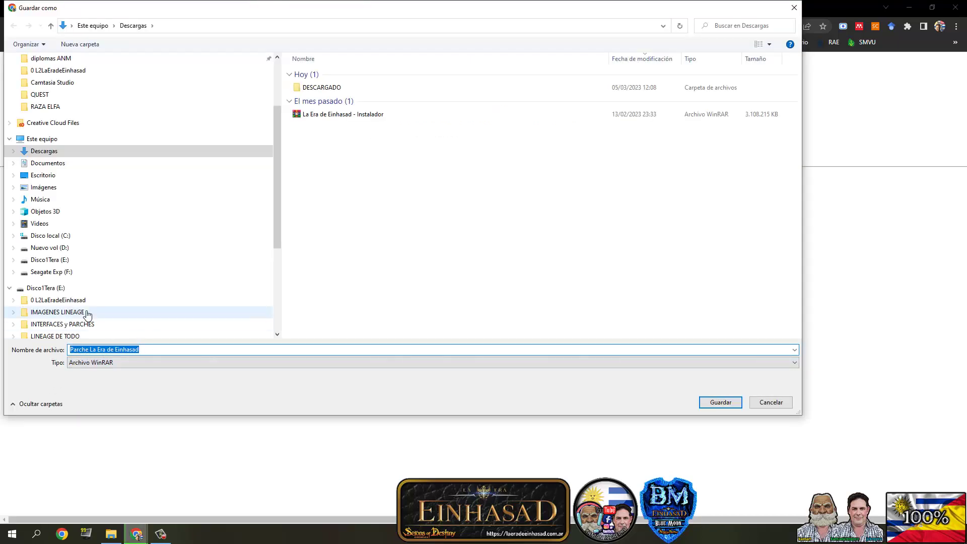
left_click(763, 402)
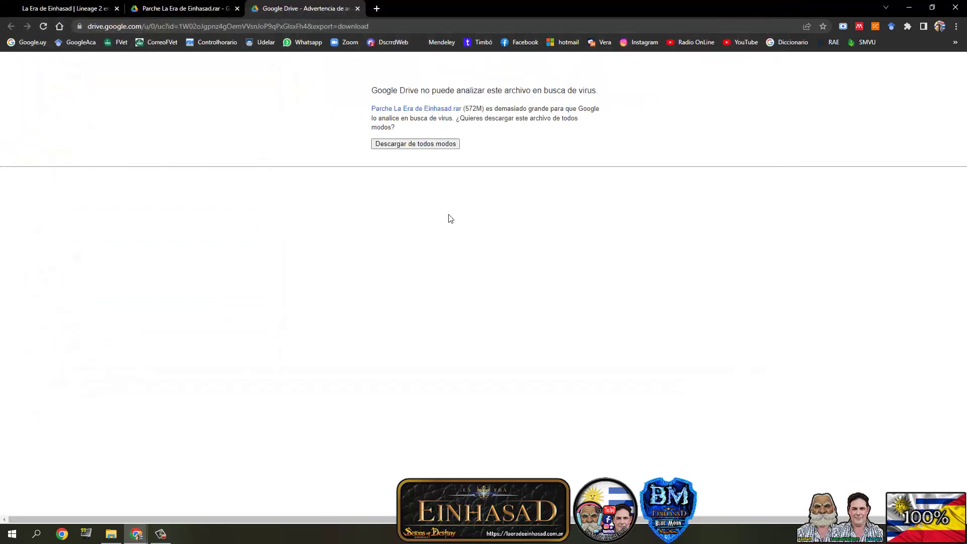
left_click(391, 146)
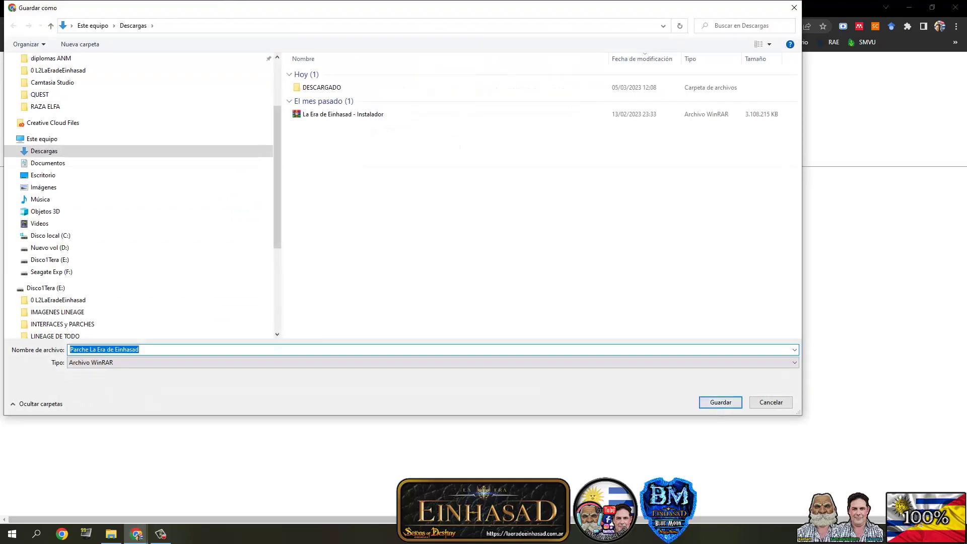
left_click(729, 403)
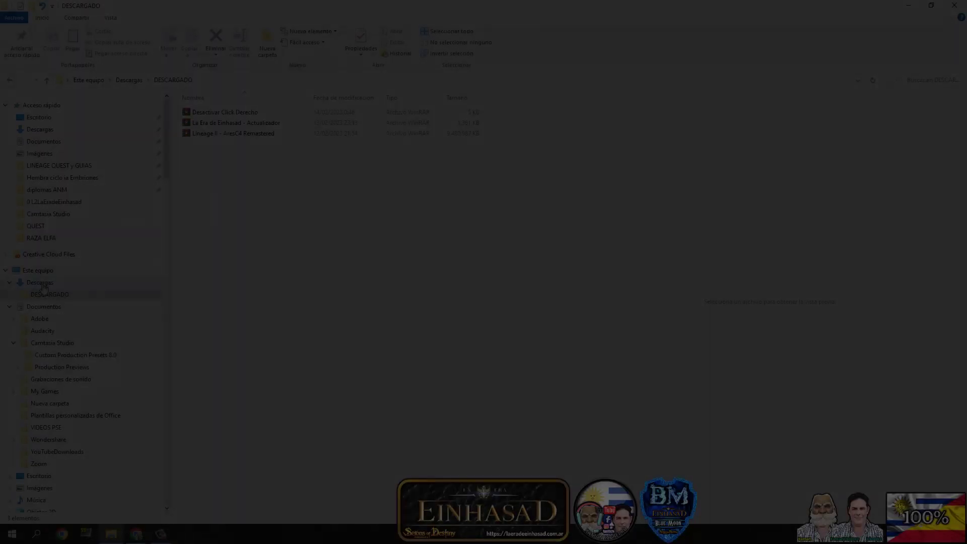
- Check the patch in Descargas, then go back to the downloads page's updater section
left_click(44, 285)
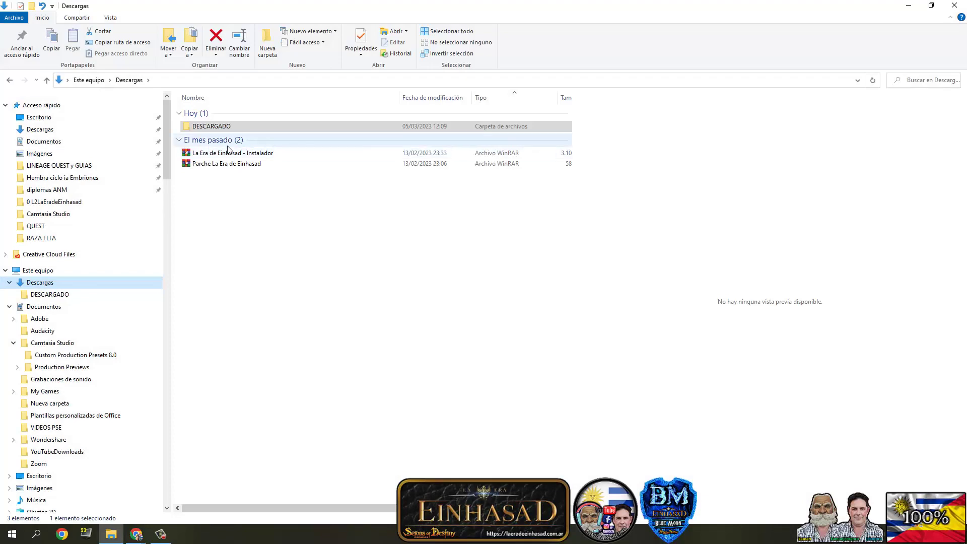
left_click(136, 534)
scroll(403, 230, "down", 4)
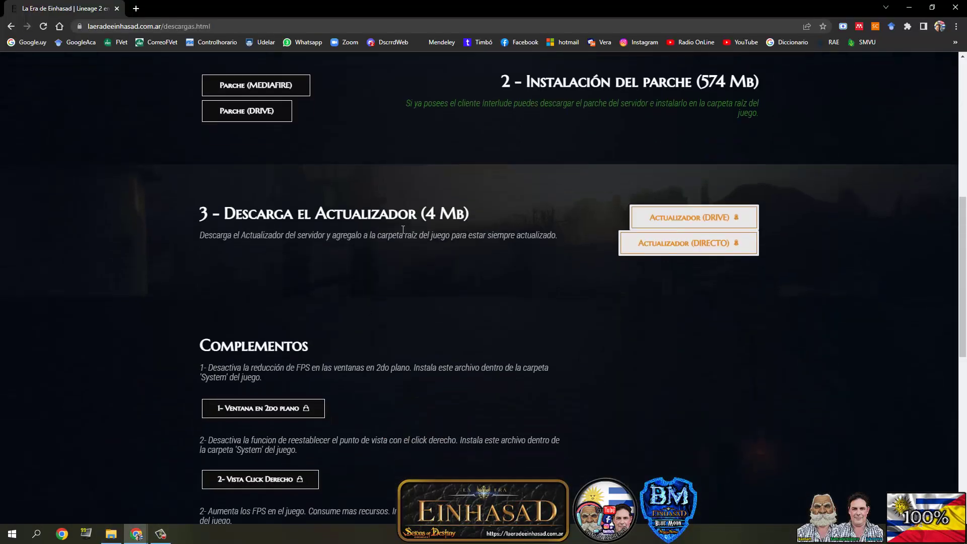
- Download 'La Era de Einhasad - Actualizador' from Drive and save it into Descargas
scroll(419, 234, "up", 1)
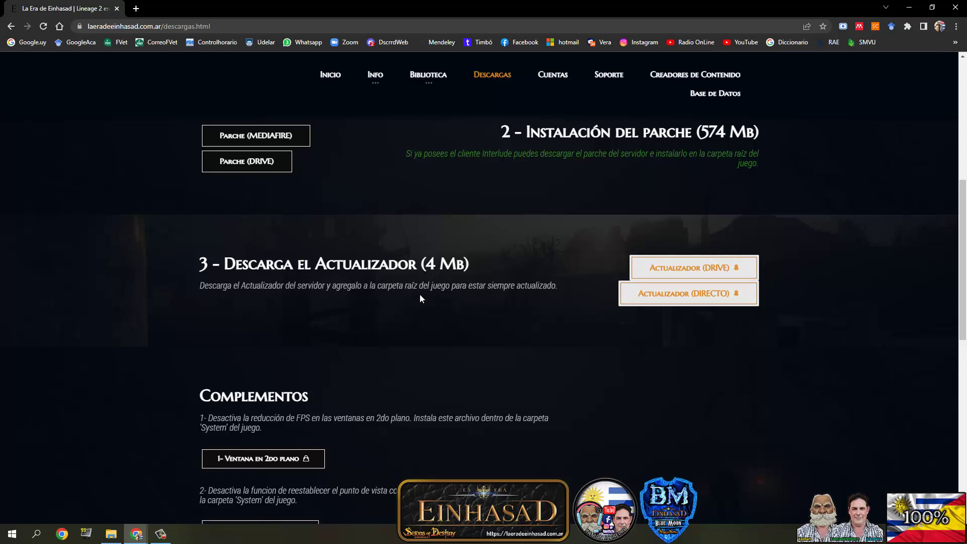
left_click(676, 267)
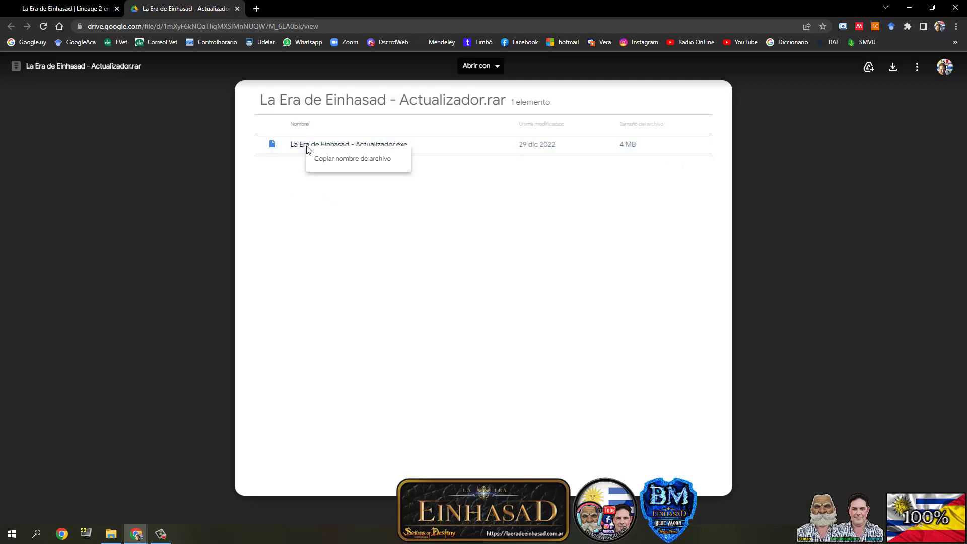
left_click(893, 68)
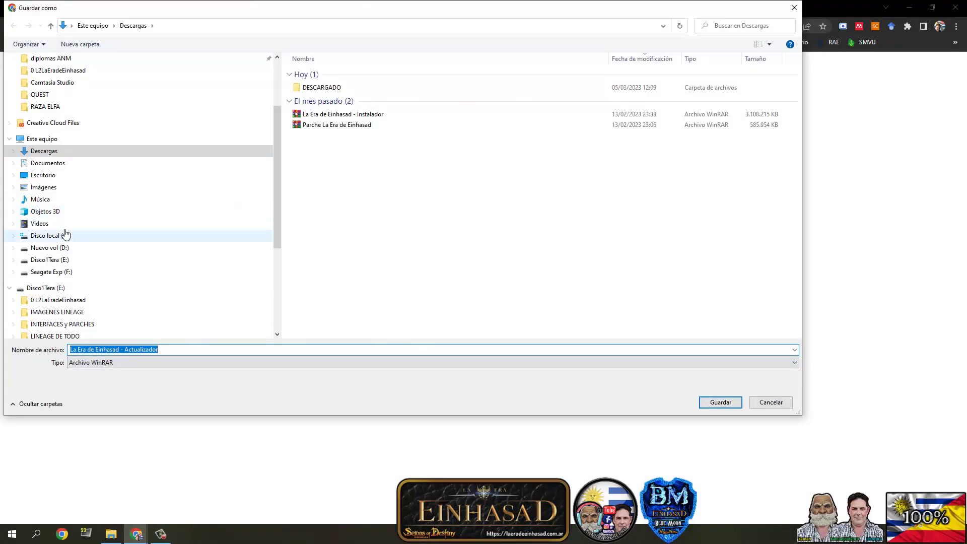
left_click(14, 151)
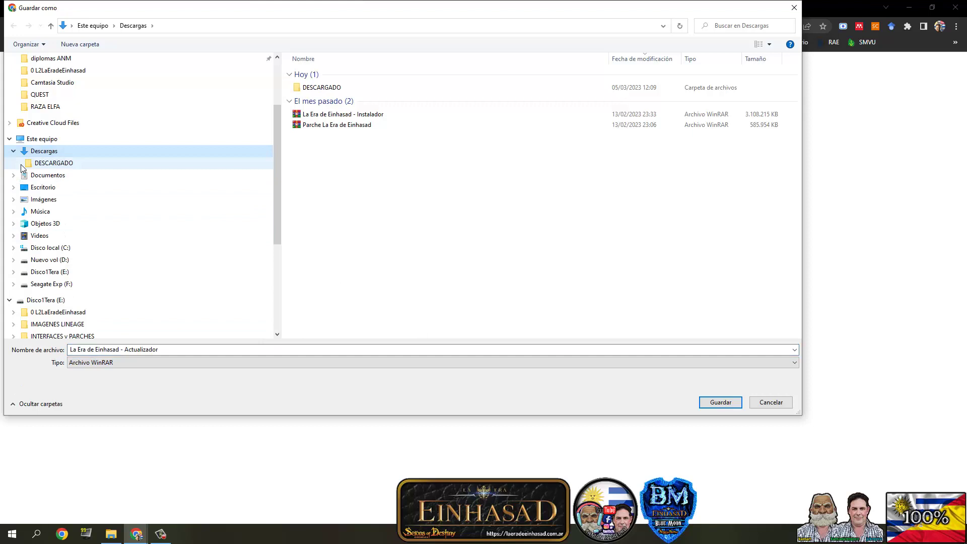
left_click(50, 163)
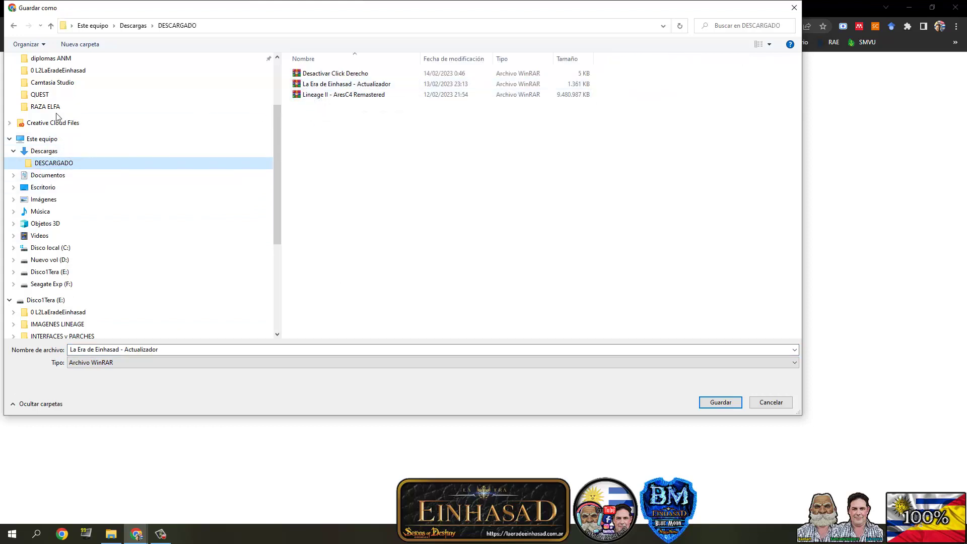
left_click(44, 150)
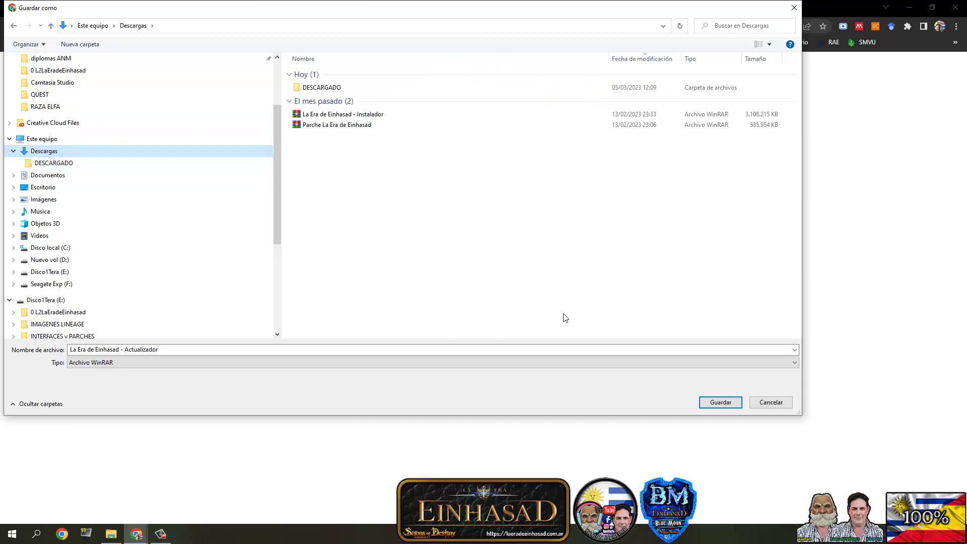
left_click(717, 405)
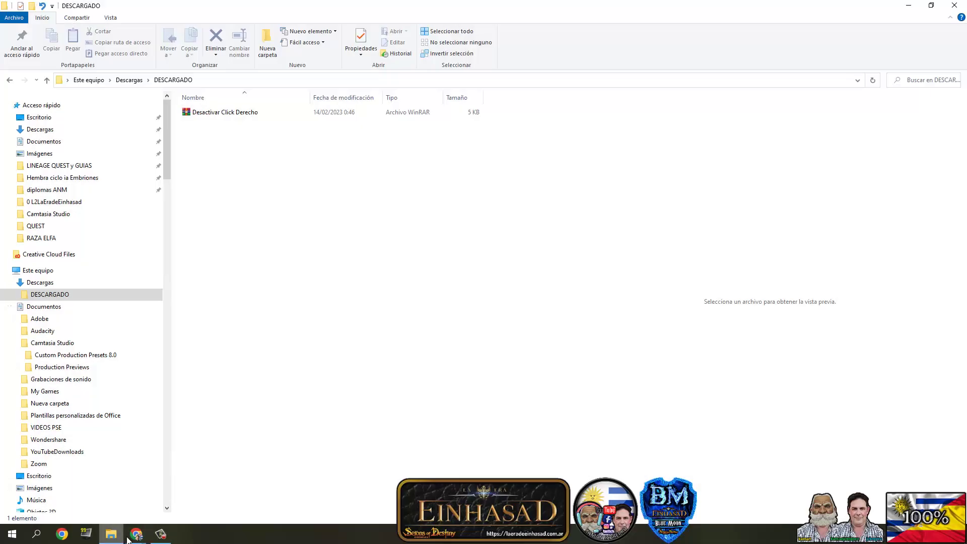
- Bring back the downloads page, scroll to '4 - Crea tu cuenta', and go to Cuentas
mouse_move(136, 533)
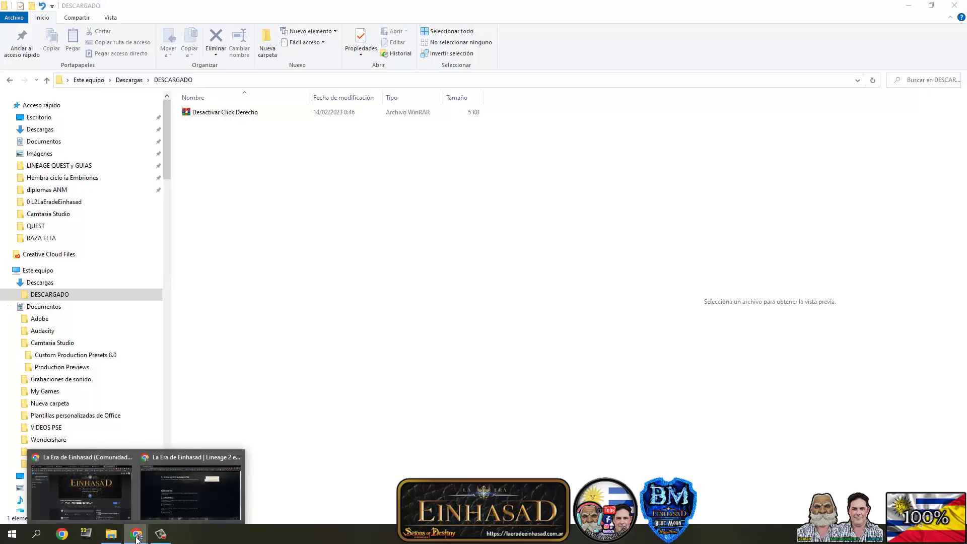
left_click(171, 501)
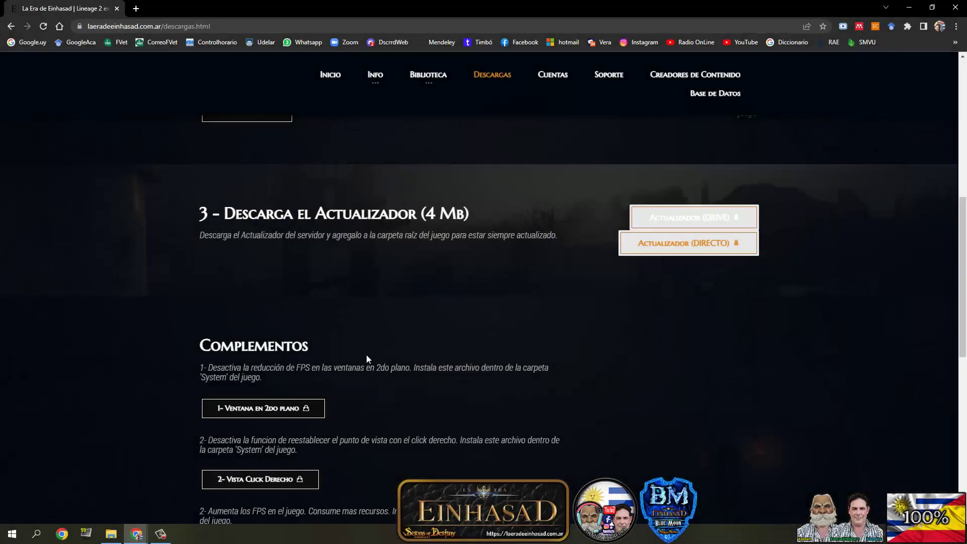
scroll(410, 333, "down", 5)
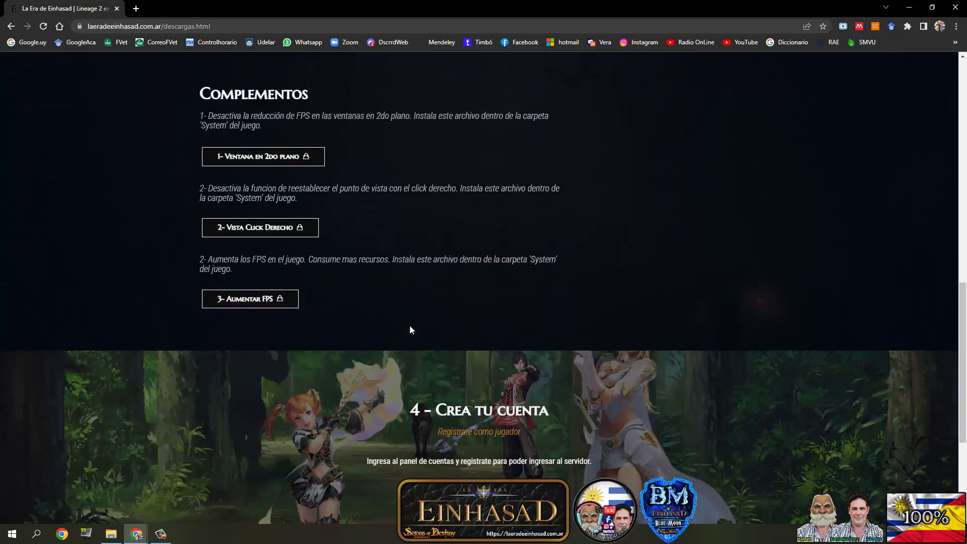
scroll(410, 328, "down", 3)
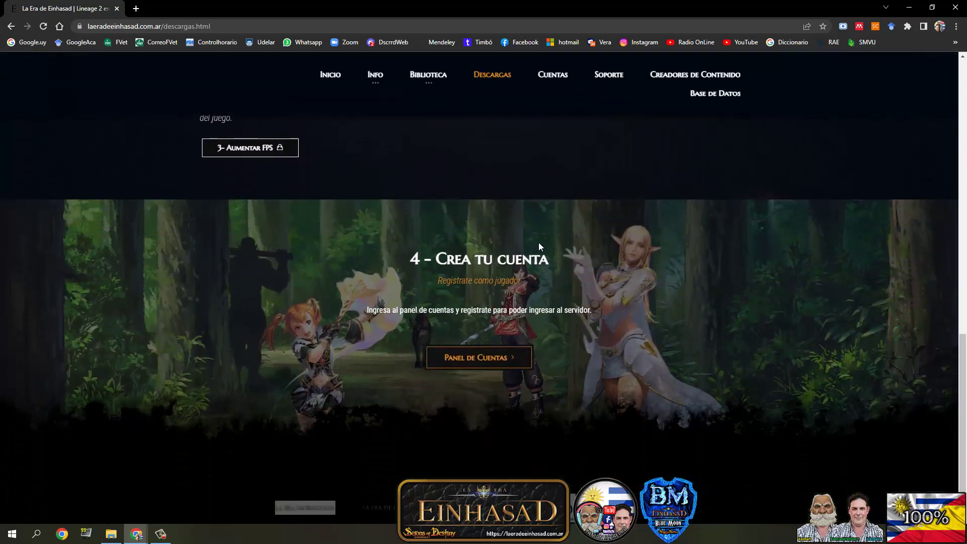
scroll(545, 199, "down", 1)
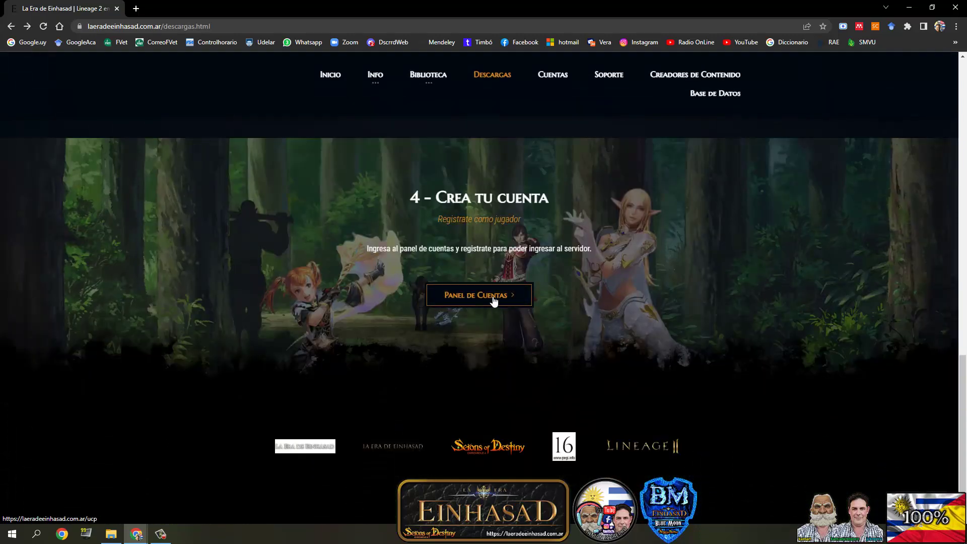
left_click(556, 75)
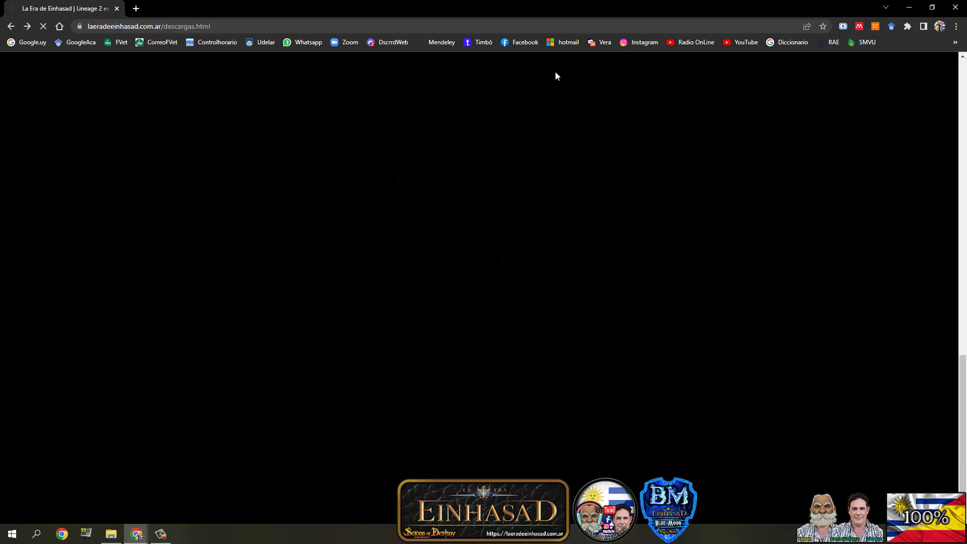
- Scroll the Panel de Usuario page to show the login form and Registrar link
scroll(415, 313, "down", 2)
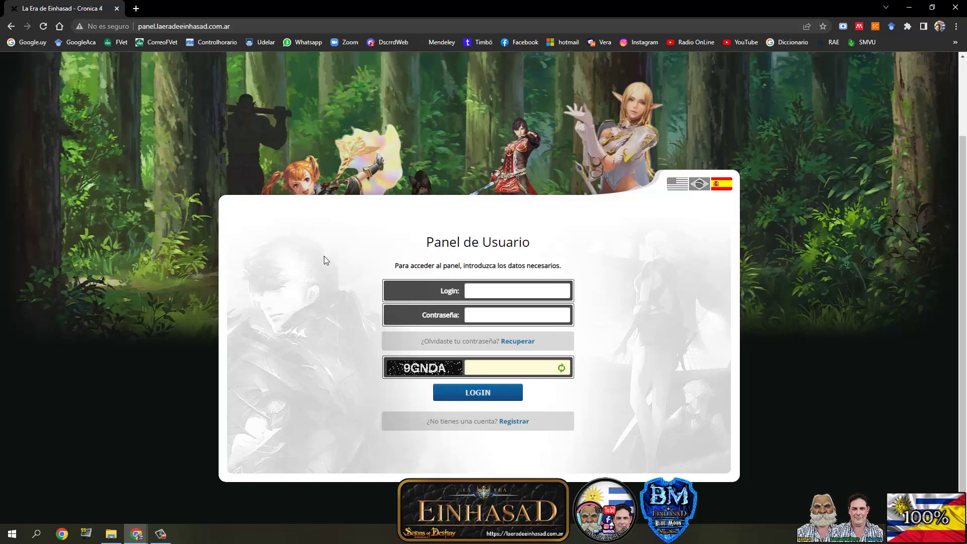
- Fill the registration form with a new login, password and e-mail, and submit it
left_click(512, 423)
scroll(612, 372, "down", 2)
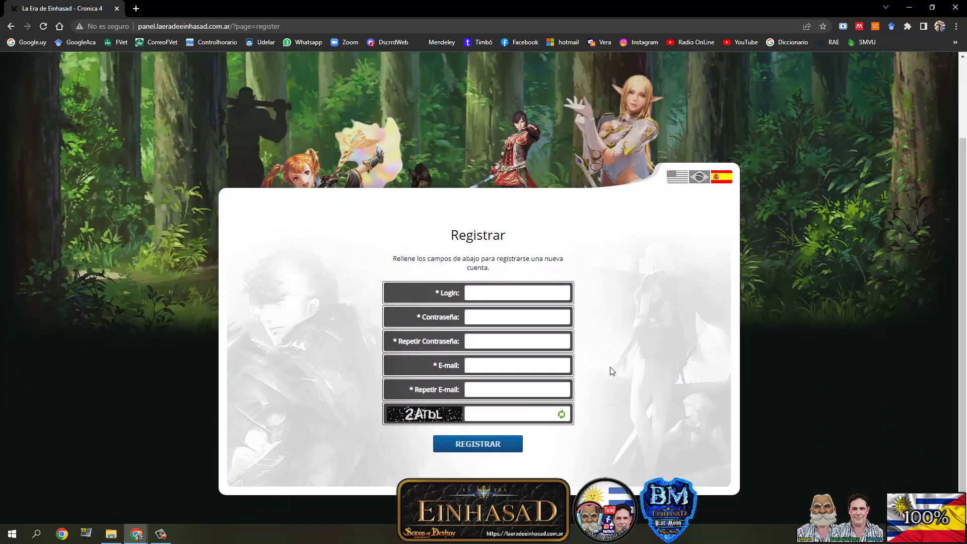
left_click(479, 295)
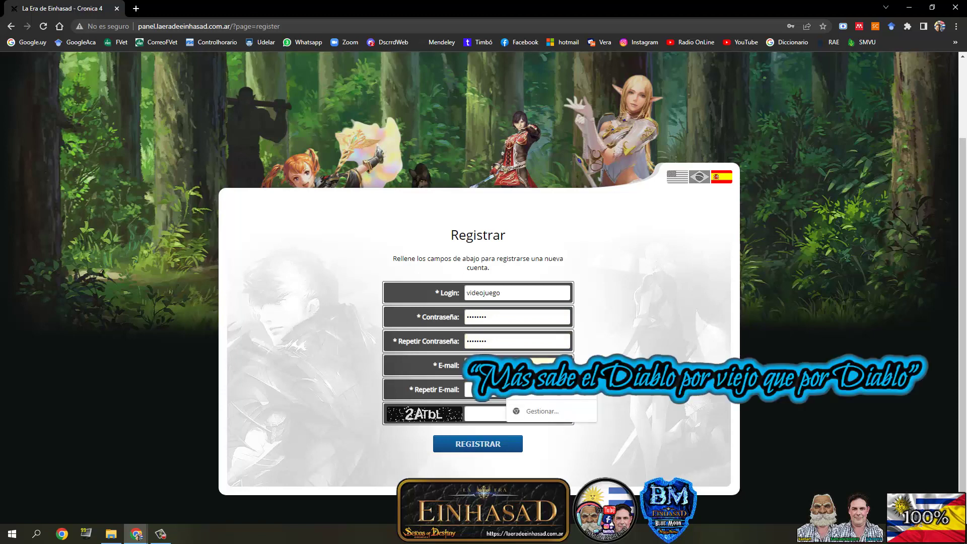
left_click(519, 409)
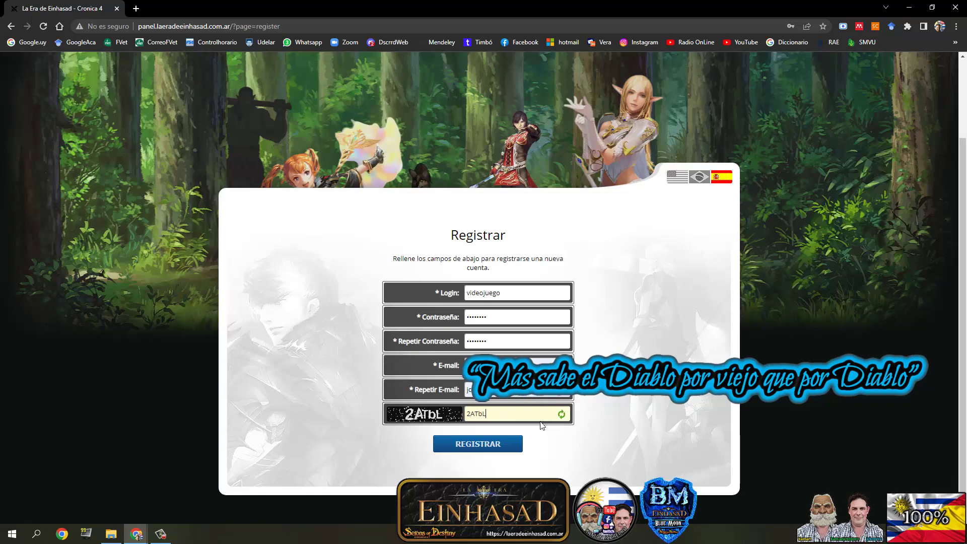
left_click(476, 446)
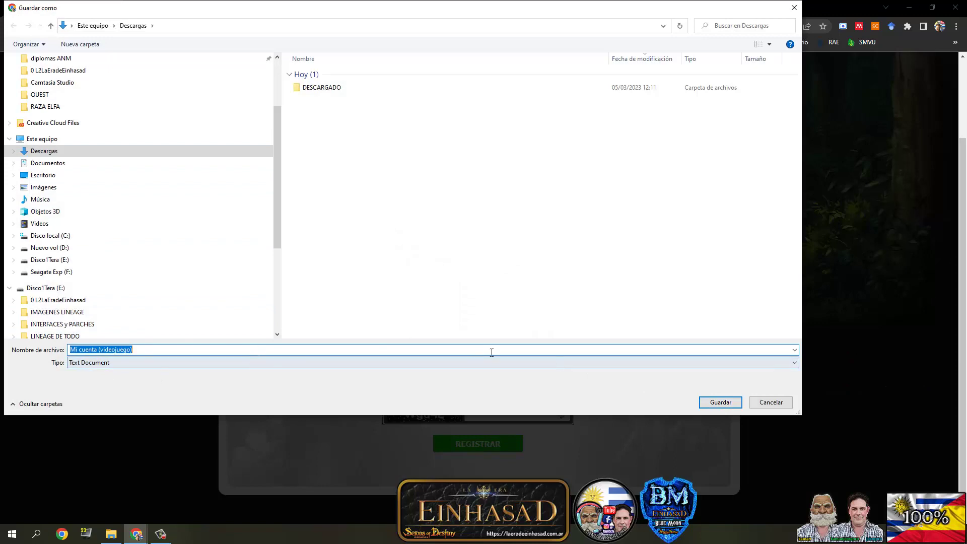
- Save the account details text file, dismiss the confirmation, and enter the new login
left_click(712, 401)
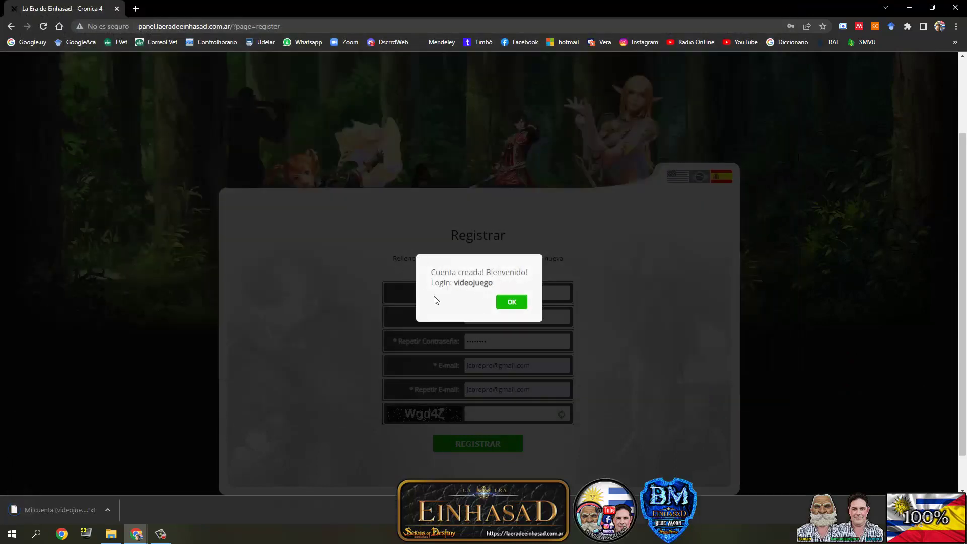
left_click(511, 303)
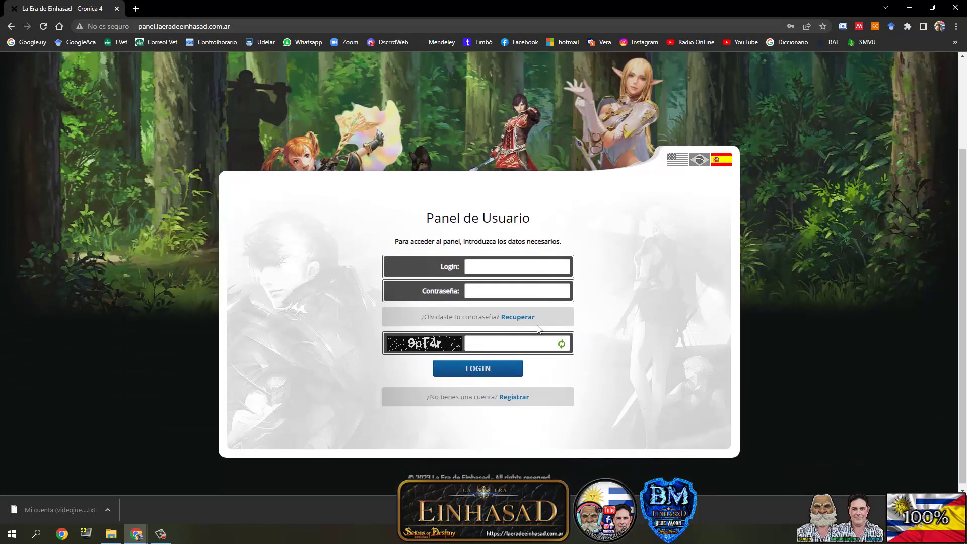
scroll(538, 329, "down", 1)
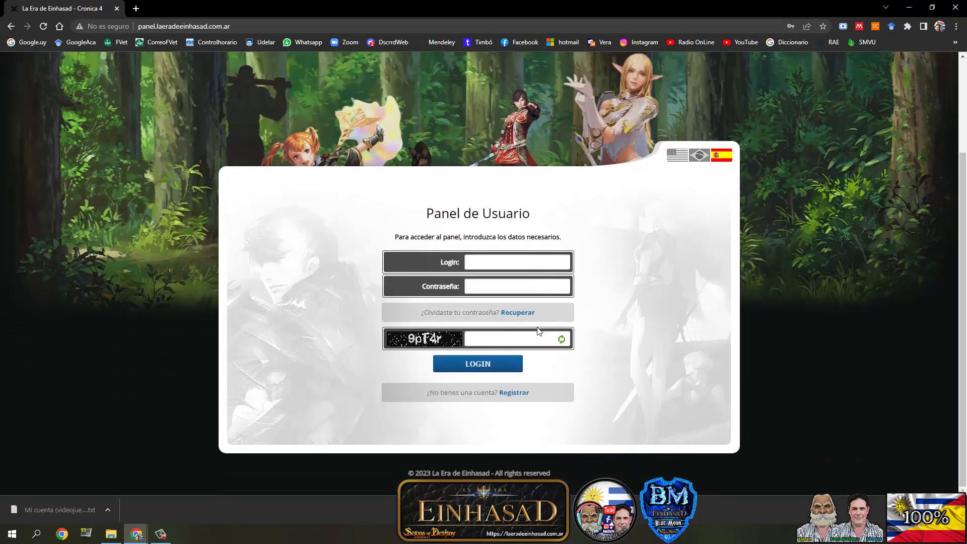
left_click(480, 268)
key("Tab")
- Finish logging in to the panel, then copy the four Einhasad archives in Descargas
left_click(498, 341)
left_click(449, 361)
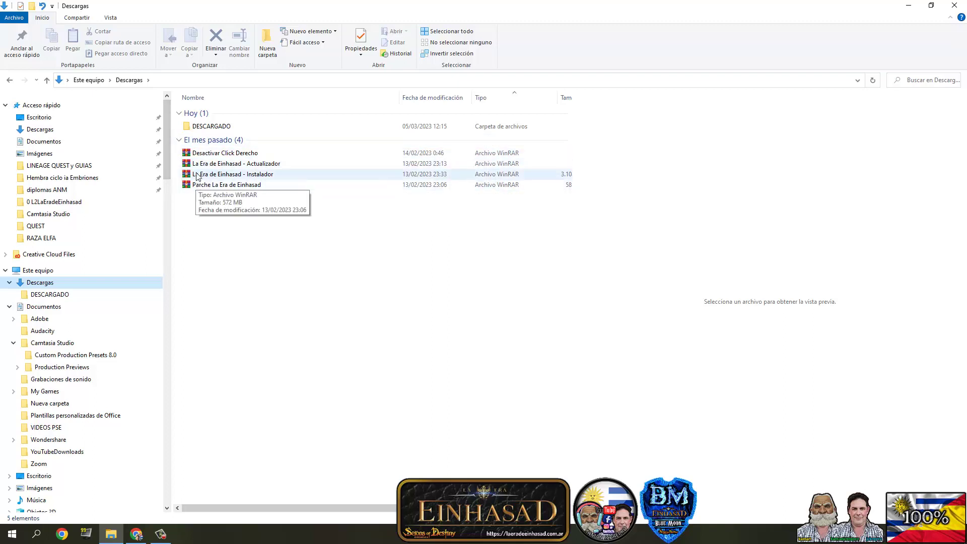
left_click(198, 153)
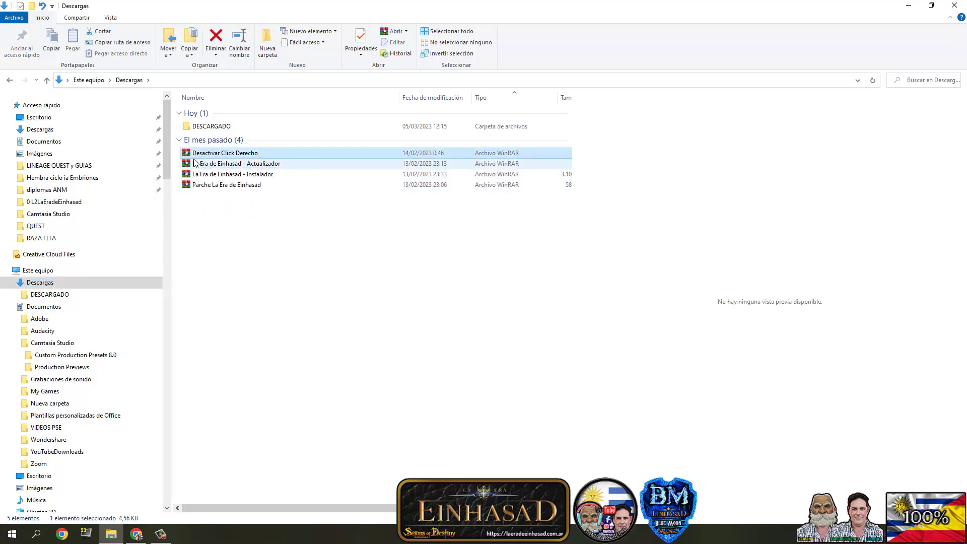
left_click(209, 186, "shift")
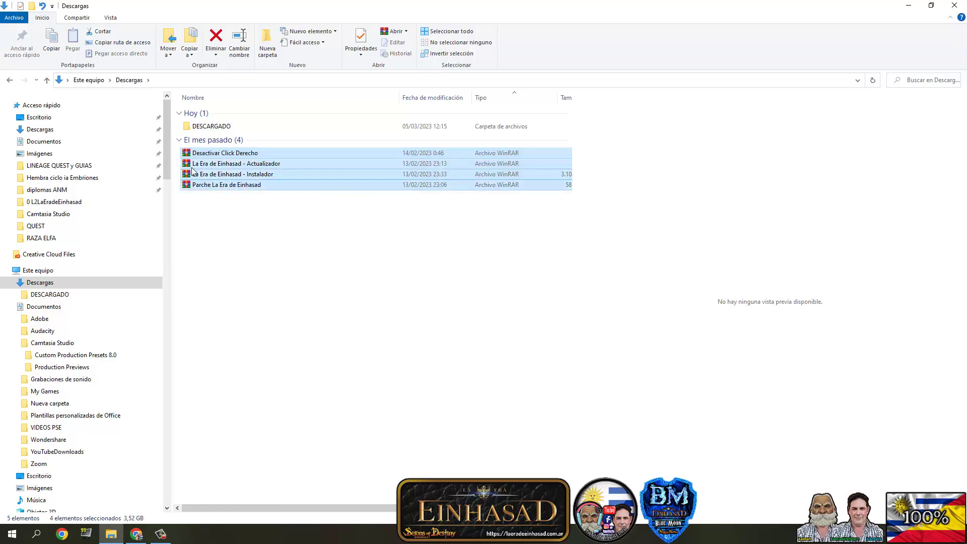
right_click(208, 171)
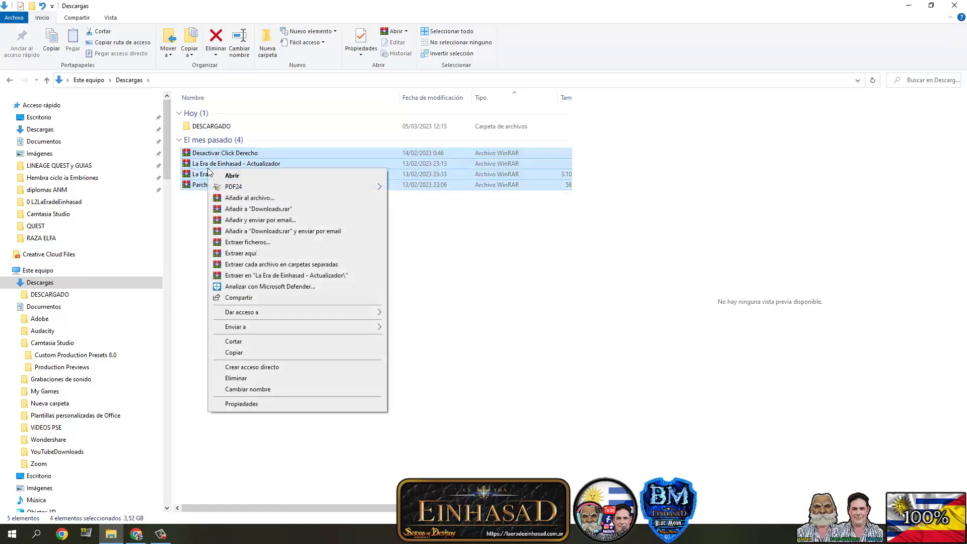
left_click(234, 352)
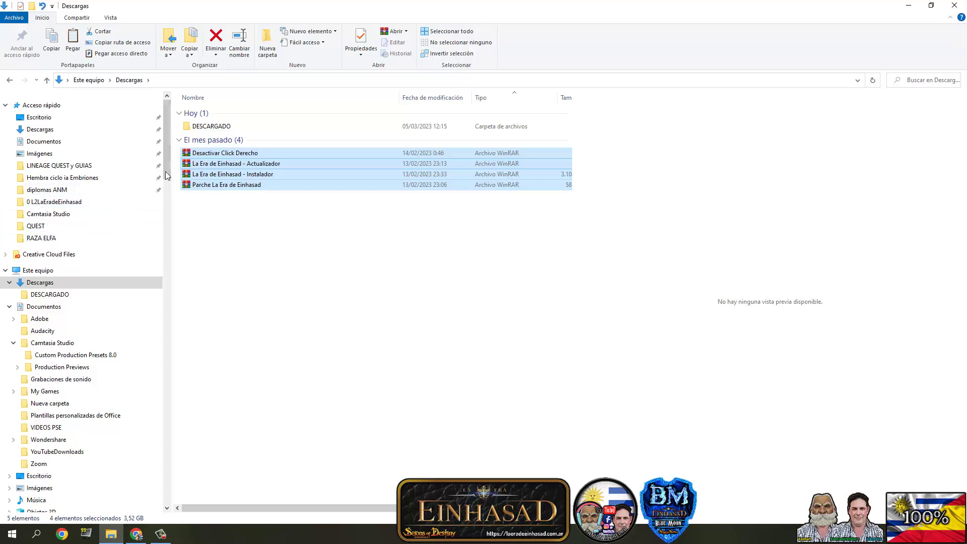
- Open the La Era de Einhasad LINEAGE 2 C4 folder under Archivos de programa (x86)
left_click_drag(167, 146, 167, 206)
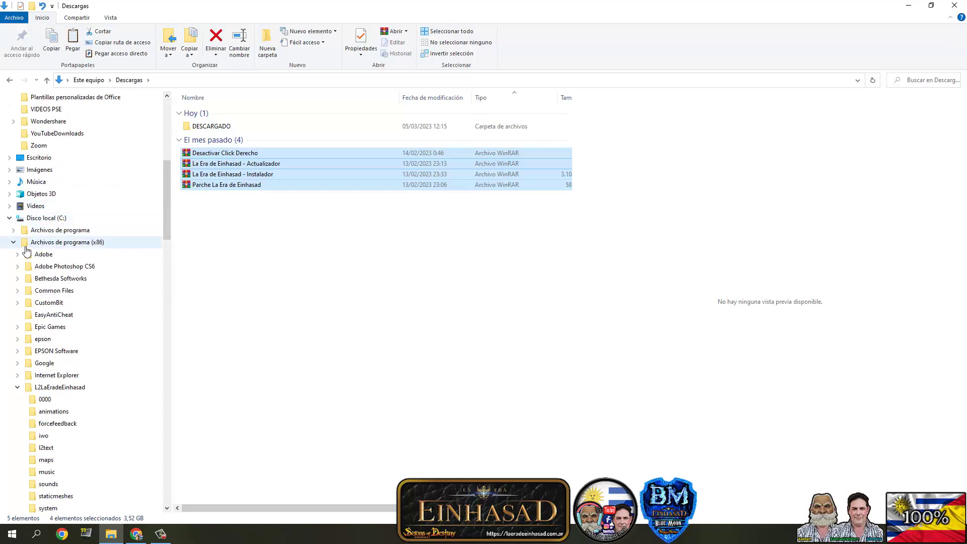
left_click_drag(165, 223, 172, 249)
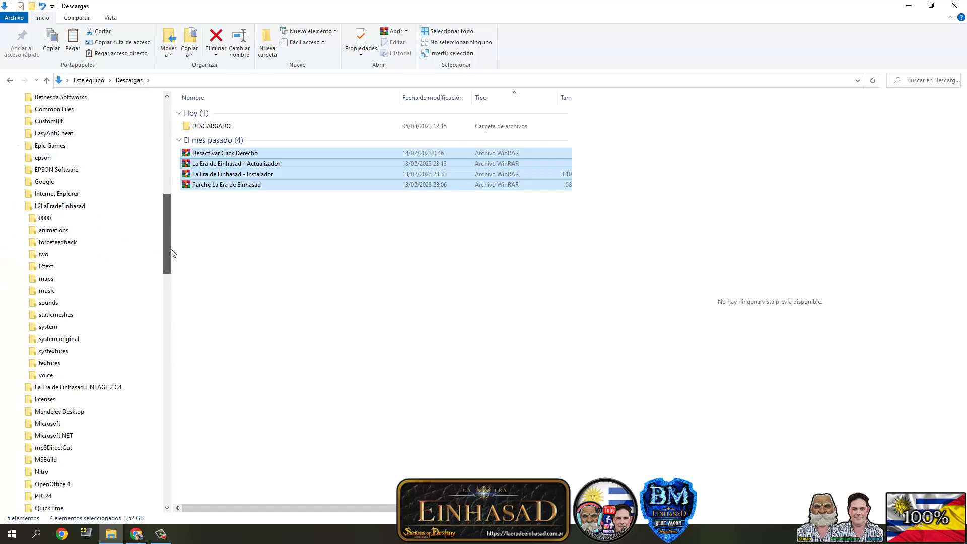
scroll(76, 227, "down", 4)
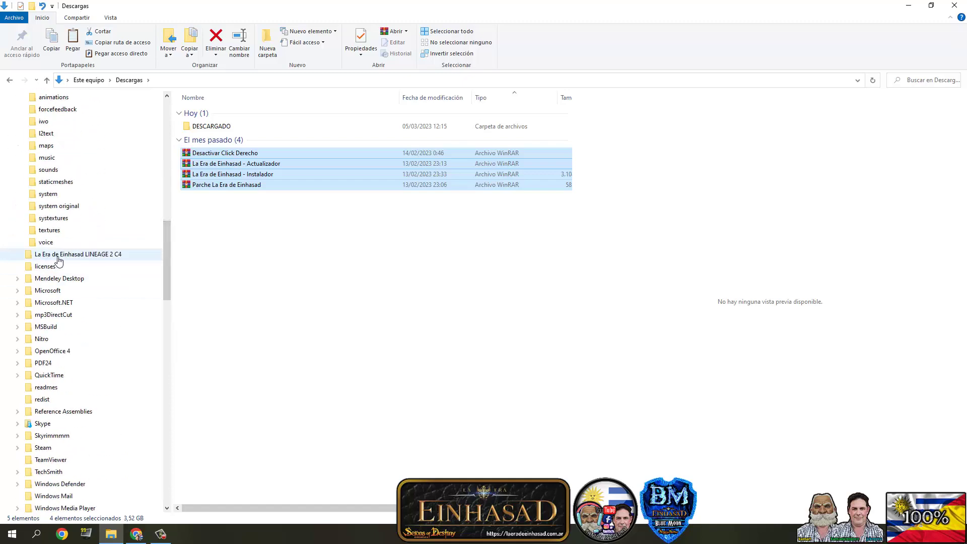
left_click(69, 260)
right_click(66, 258)
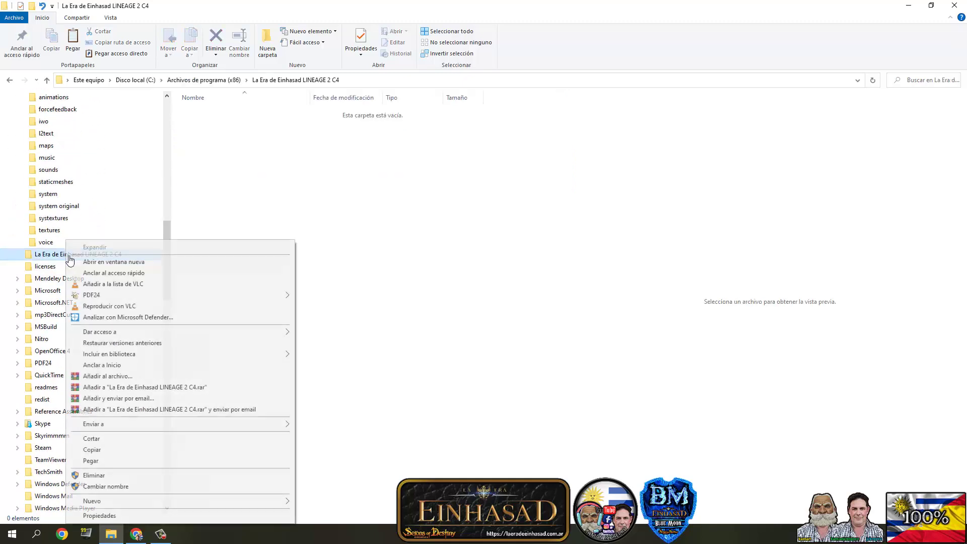
- Paste the four archives into the game folder, granting administrator permission
left_click(88, 459)
key("Return")
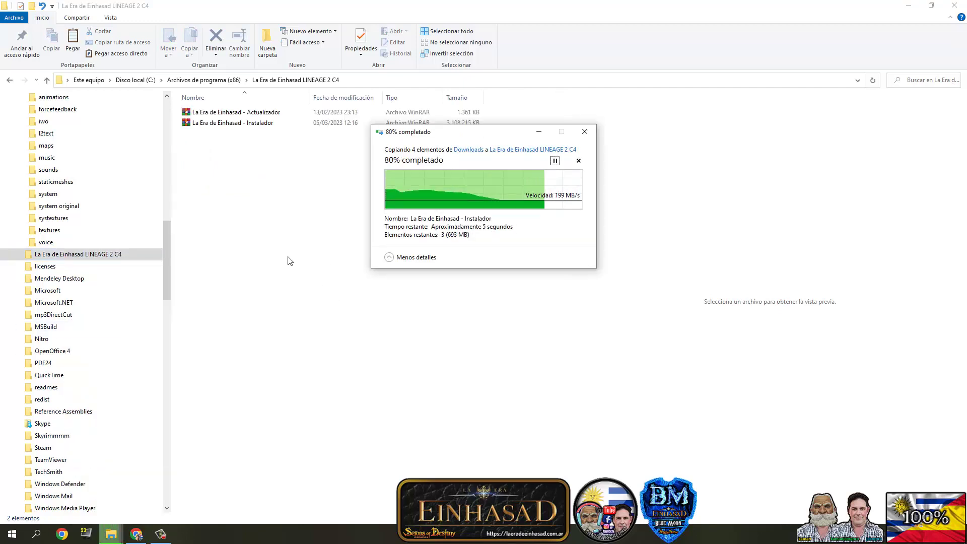
left_click(42, 260)
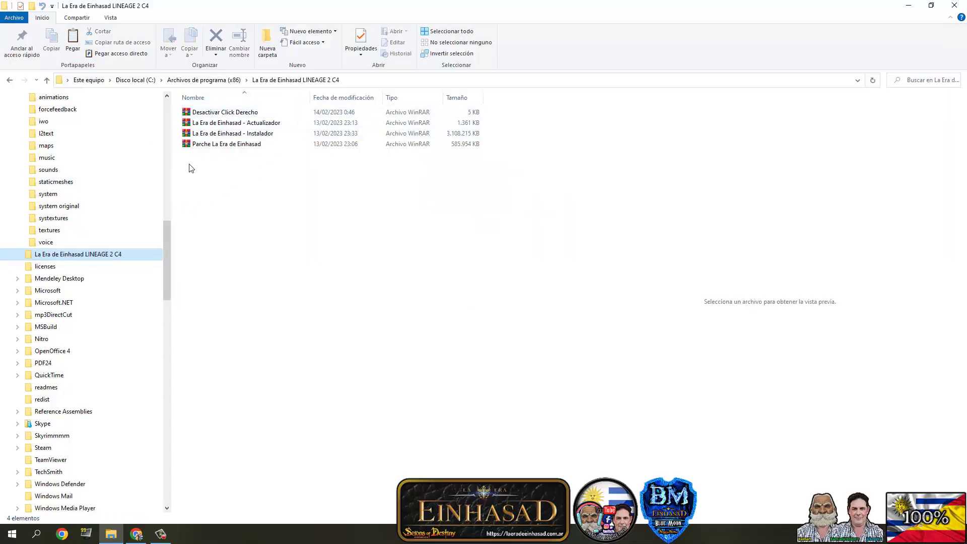
- Extract the Instalador archive here and select the extracted Instalador application
left_click(205, 135)
right_click(205, 136)
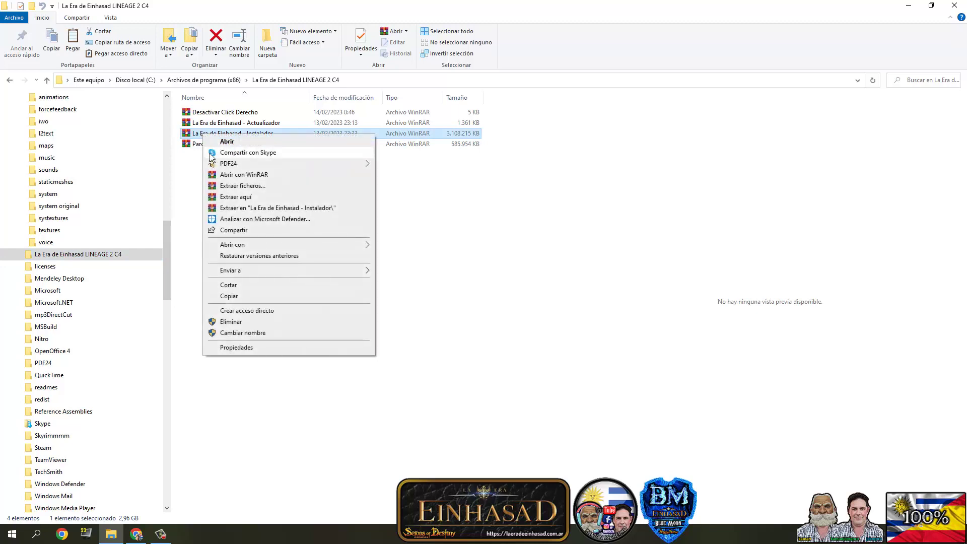
left_click(225, 197)
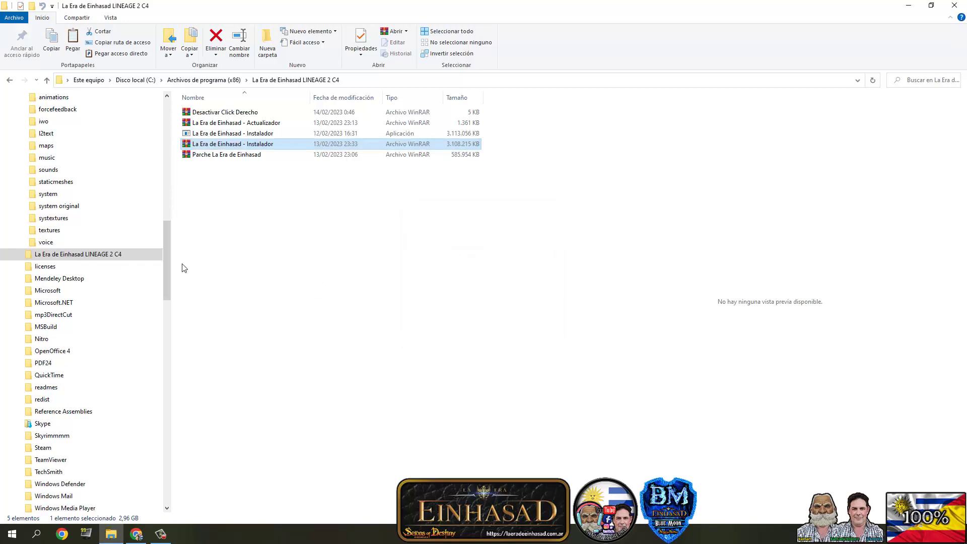
left_click(194, 135)
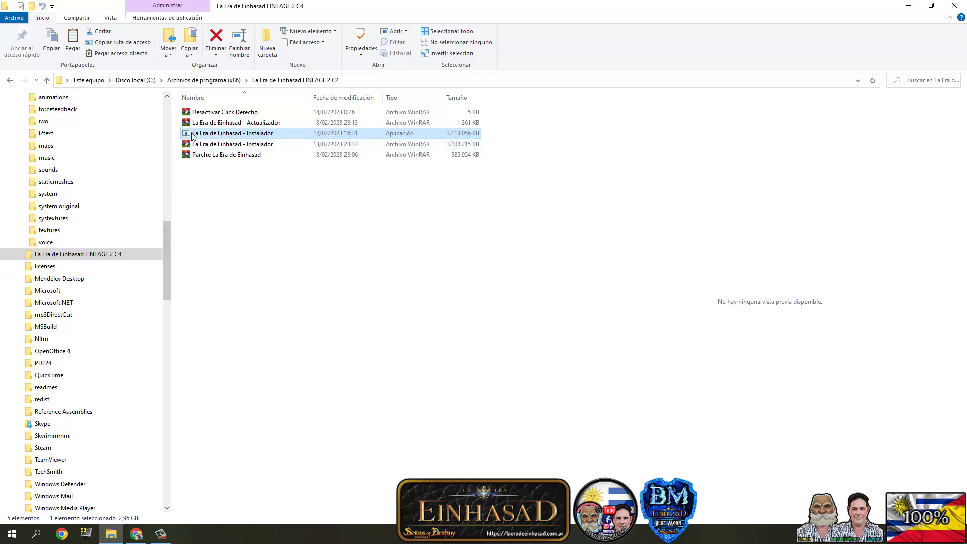
- Run the Einhasad Instalador as administrator, install the game, then close its launcher
double_click(193, 136)
right_click(192, 134)
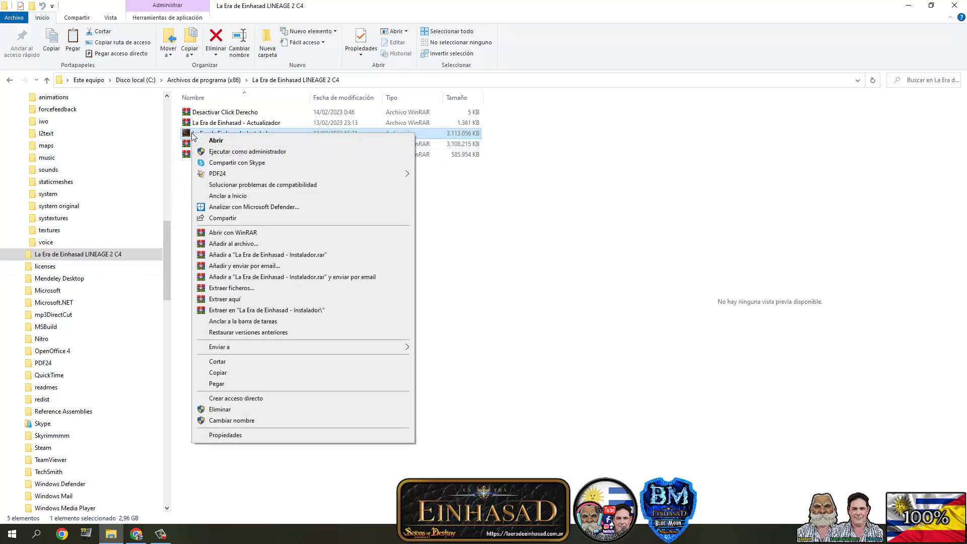
left_click(247, 152)
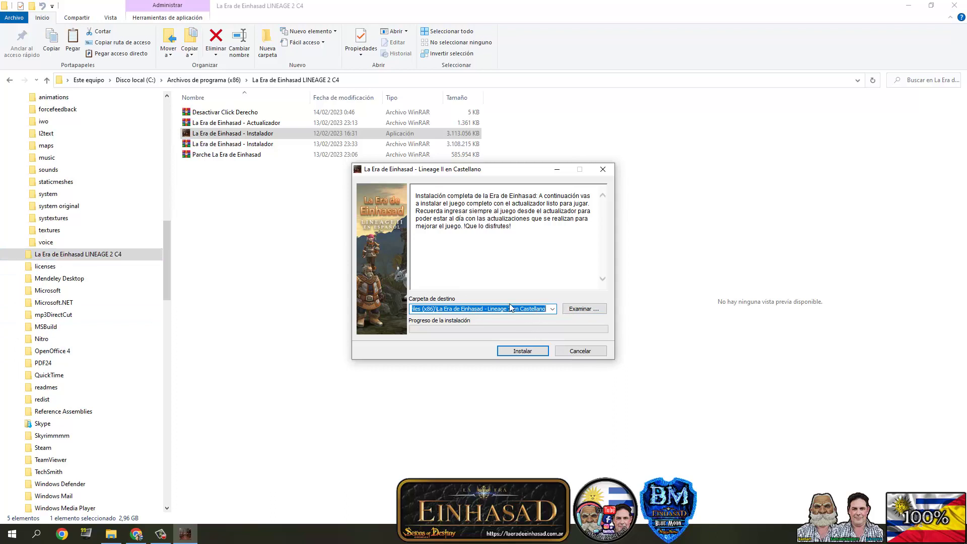
left_click(528, 354)
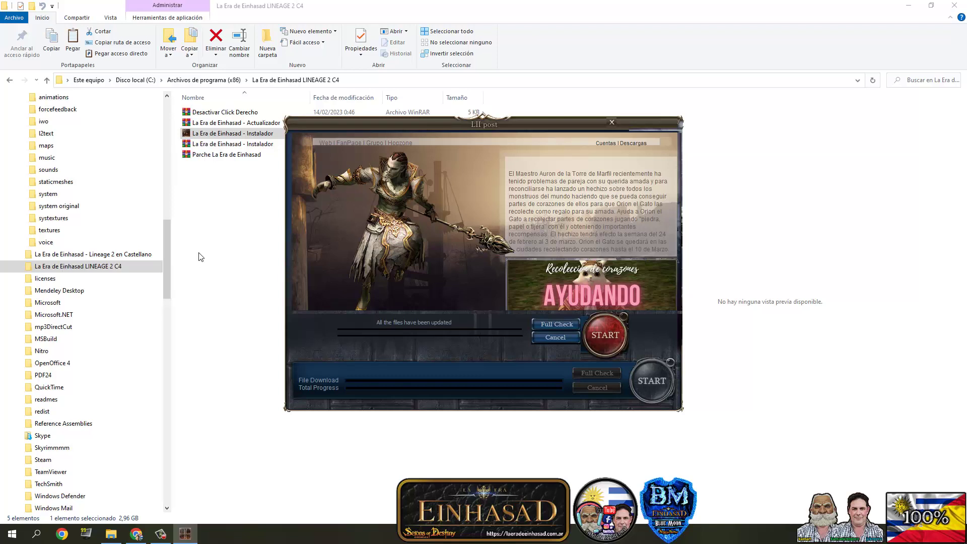
left_click(613, 122)
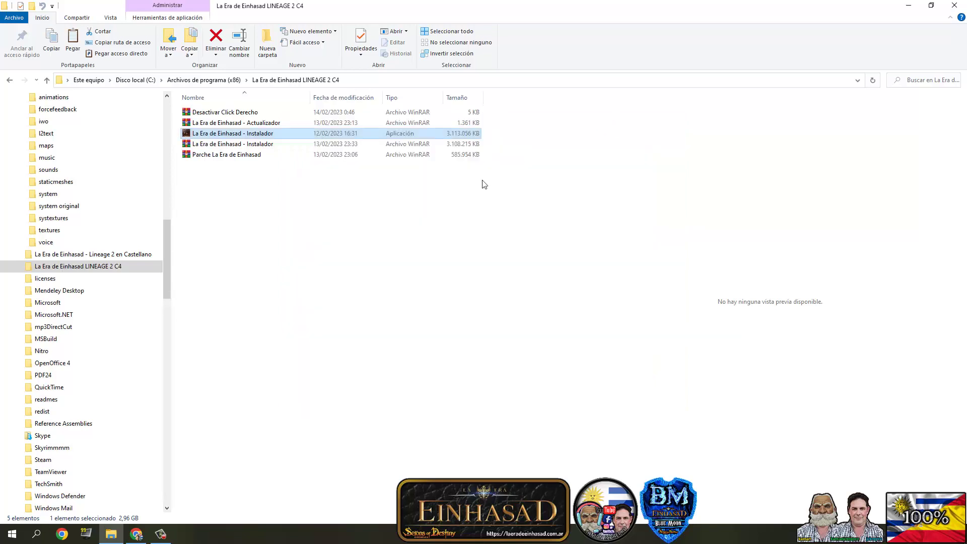
- Create an empty folder named 0000 in the Castellano game folder, then return to LINEAGE 2 C4
left_click(17, 254)
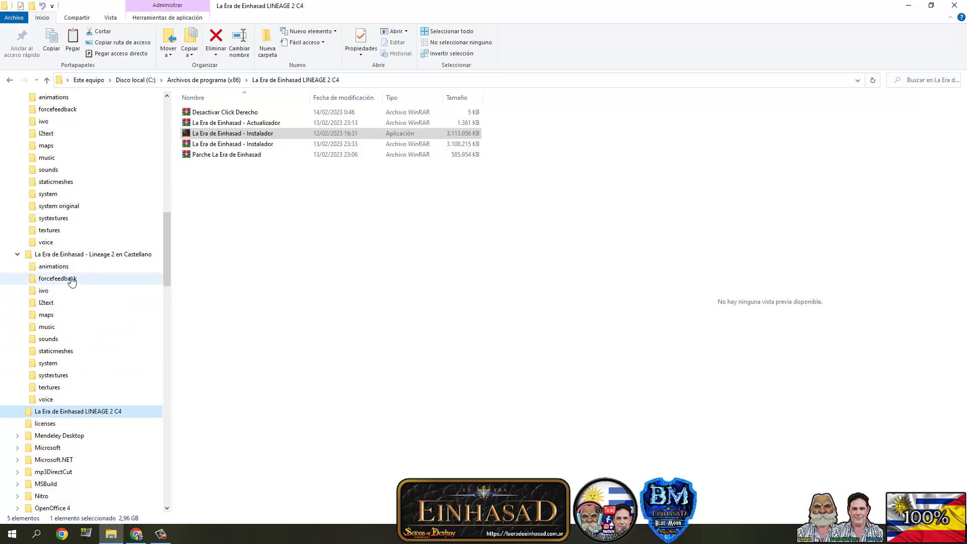
left_click(35, 415)
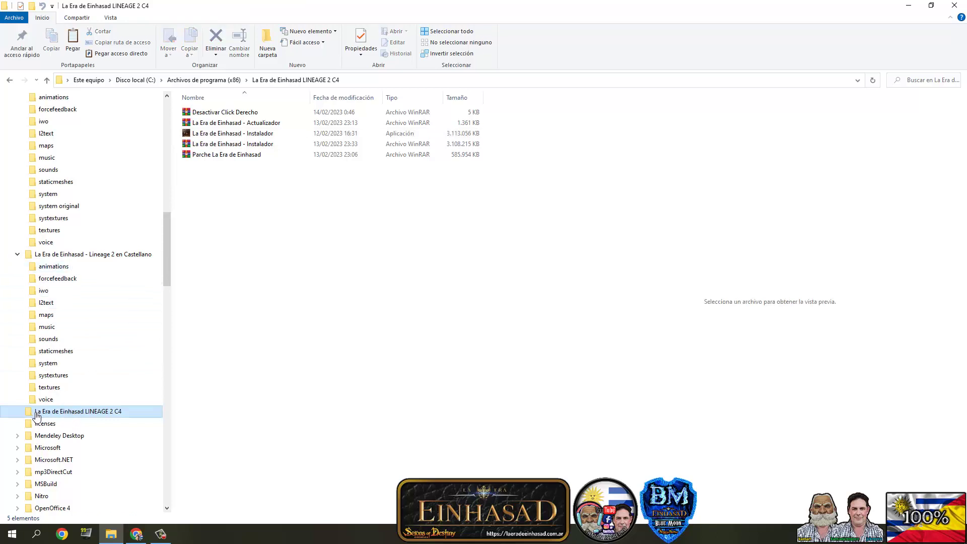
left_click(101, 254)
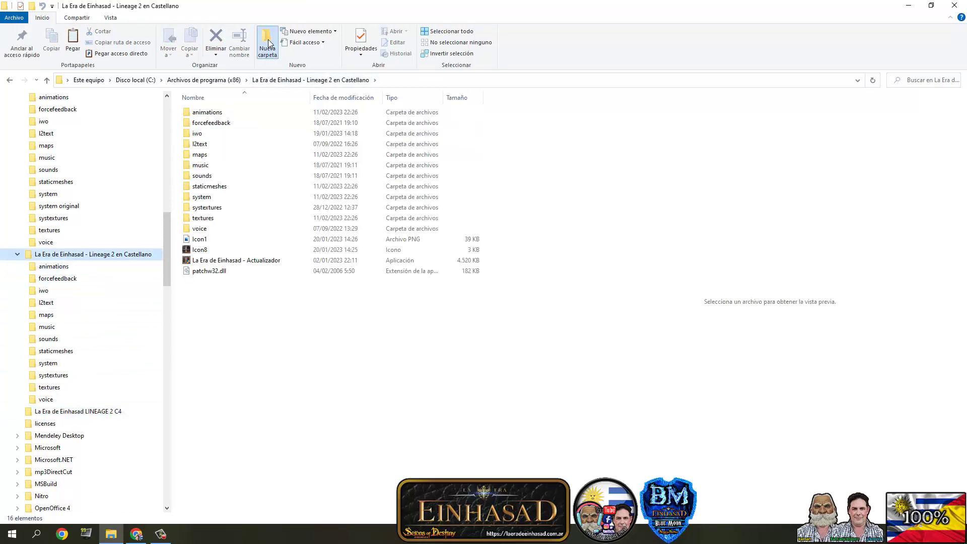
left_click(269, 44)
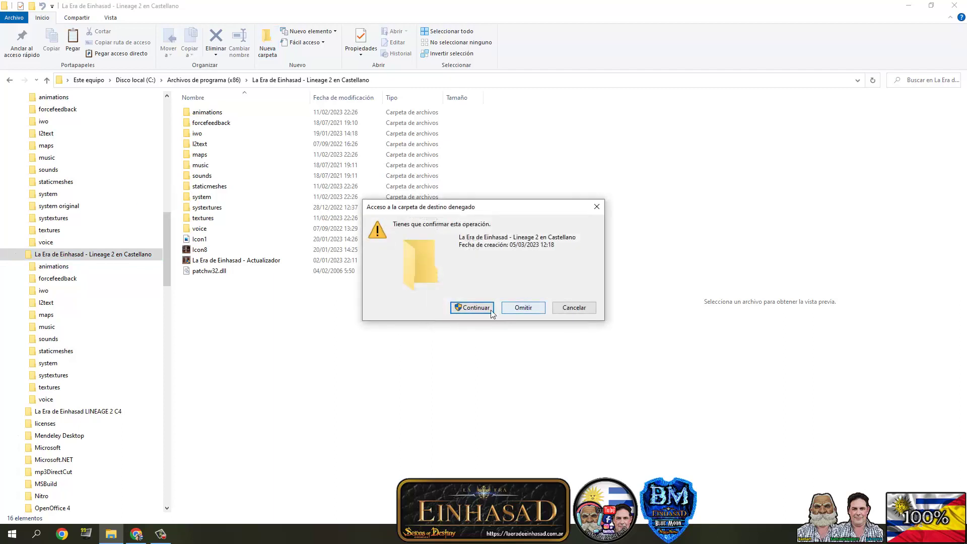
left_click(481, 313)
type("000")
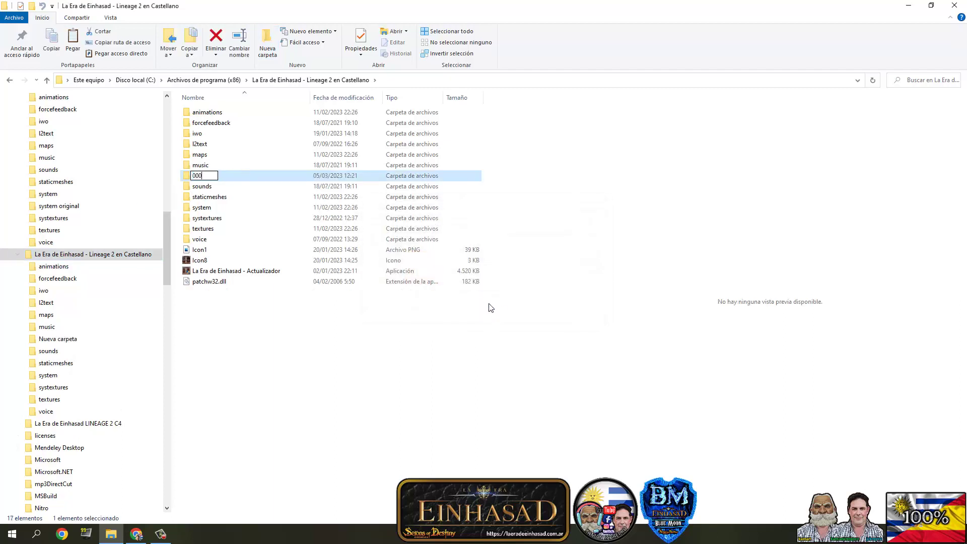
type("0")
left_click(491, 307)
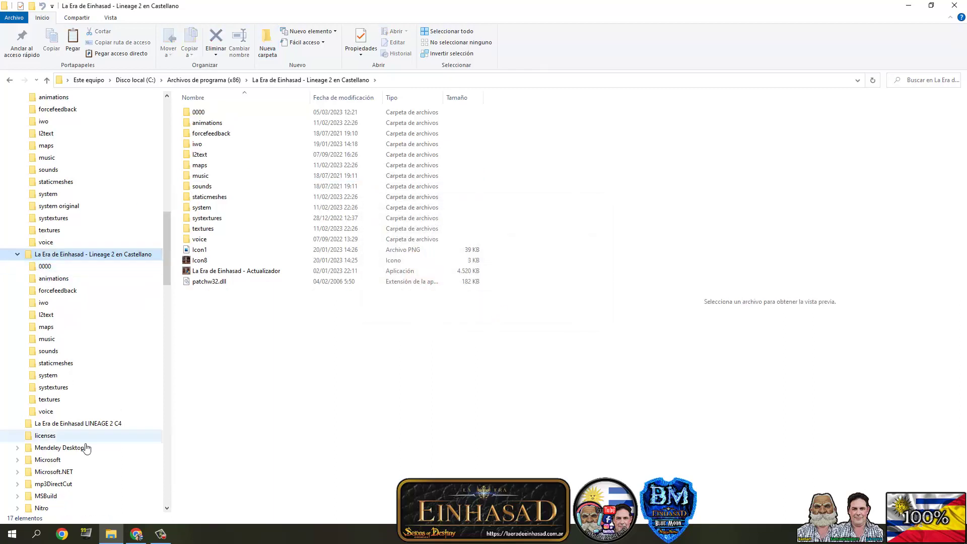
left_click(70, 425)
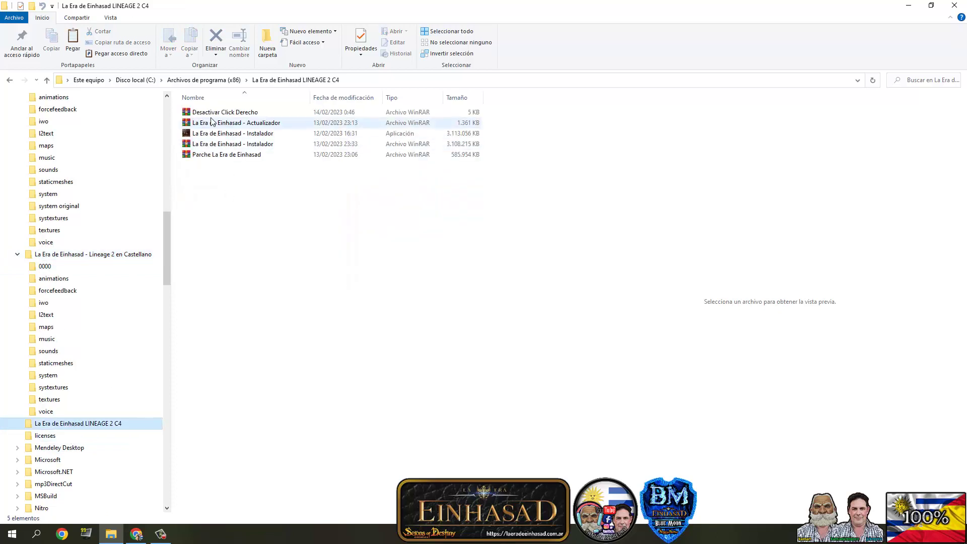
- Copy the five downloaded files from LINEAGE 2 C4 and paste them into folder 0000
left_click(212, 116)
left_click(208, 155, "shift")
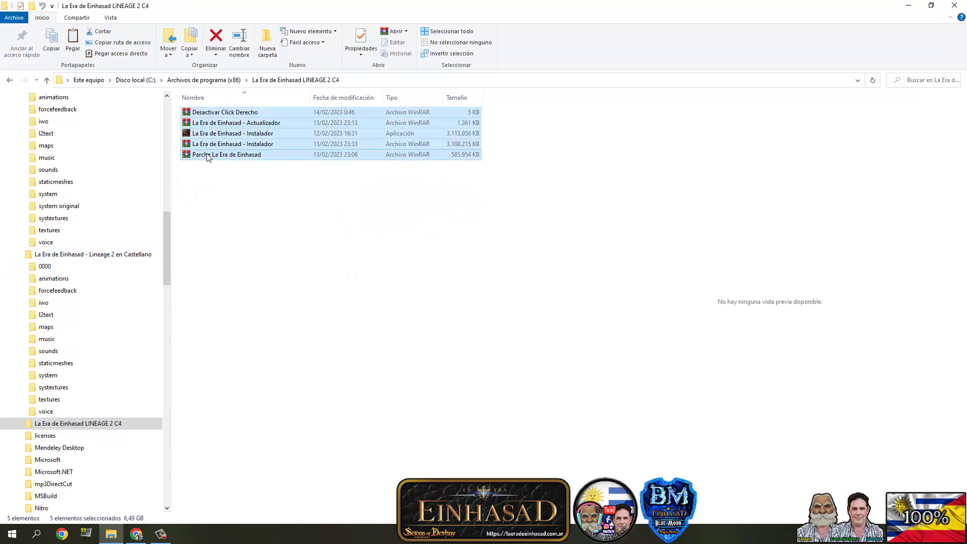
right_click(211, 126)
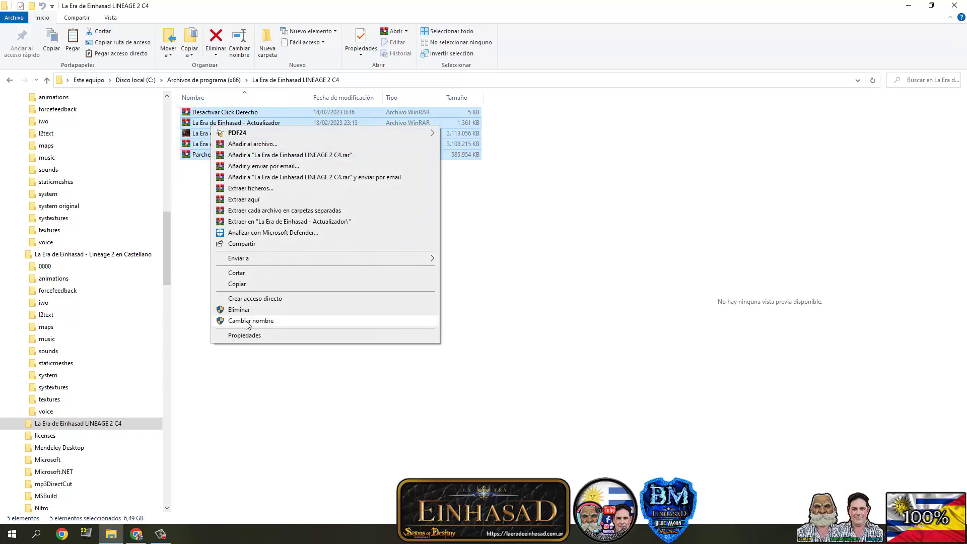
key("Escape")
left_click(47, 266)
right_click(46, 266)
left_click(72, 460)
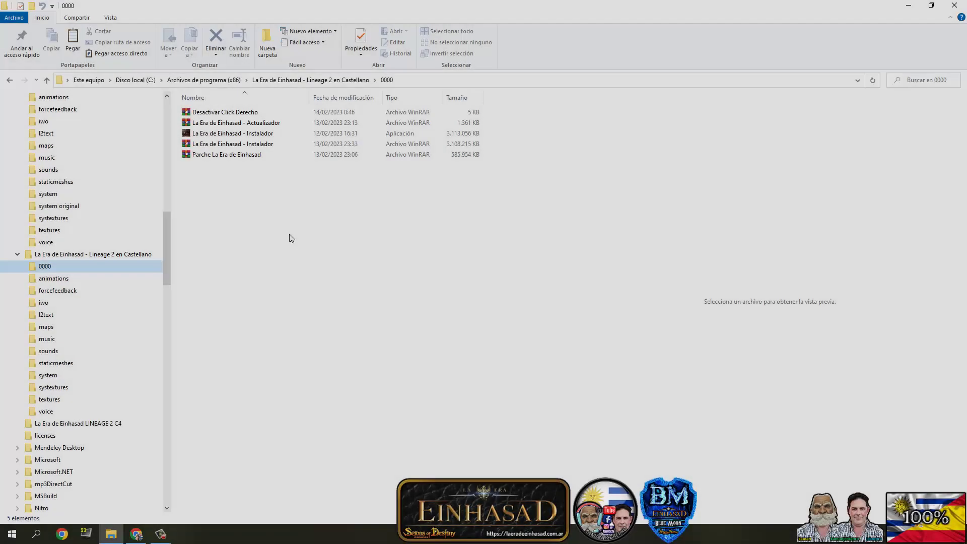
- Open 0000 and bring up actions for the copied installer application
left_click(61, 266)
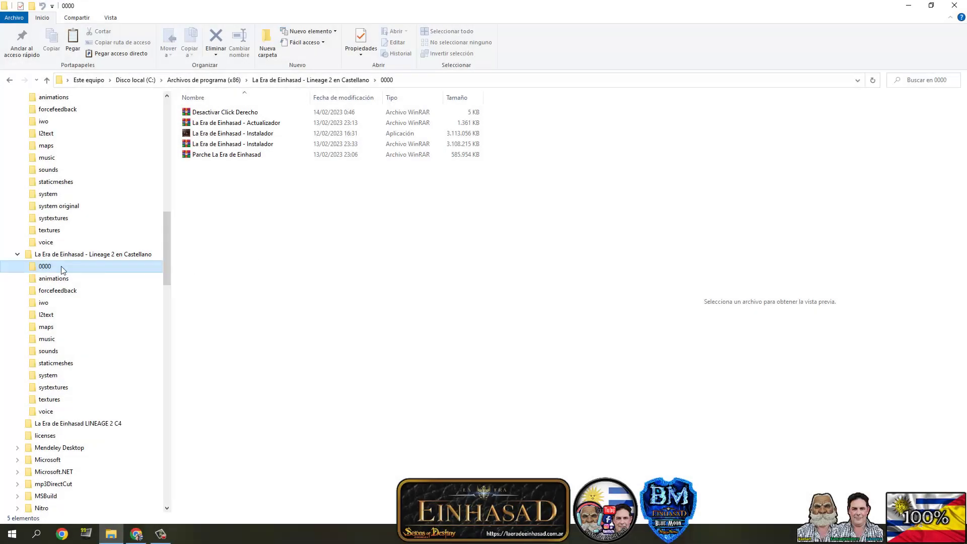
double_click(223, 135)
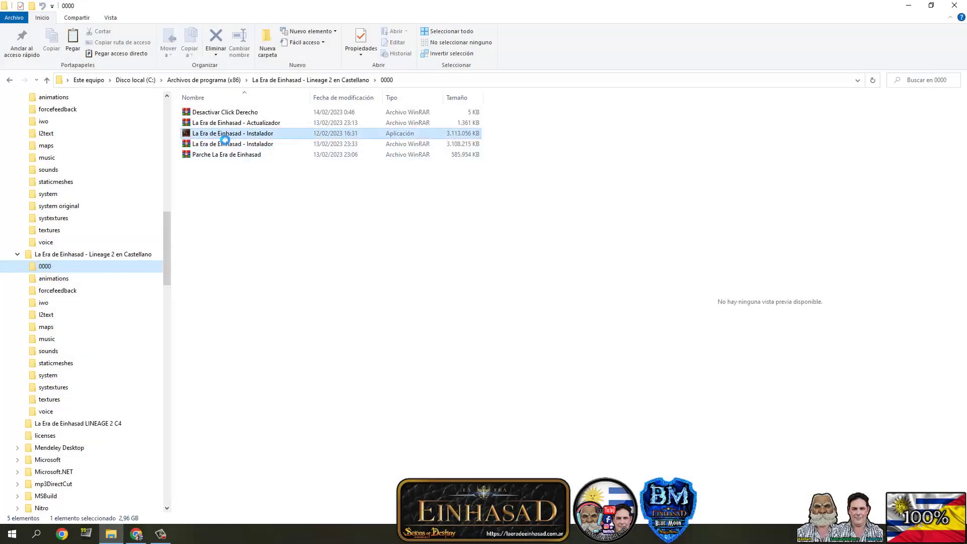
right_click(218, 134)
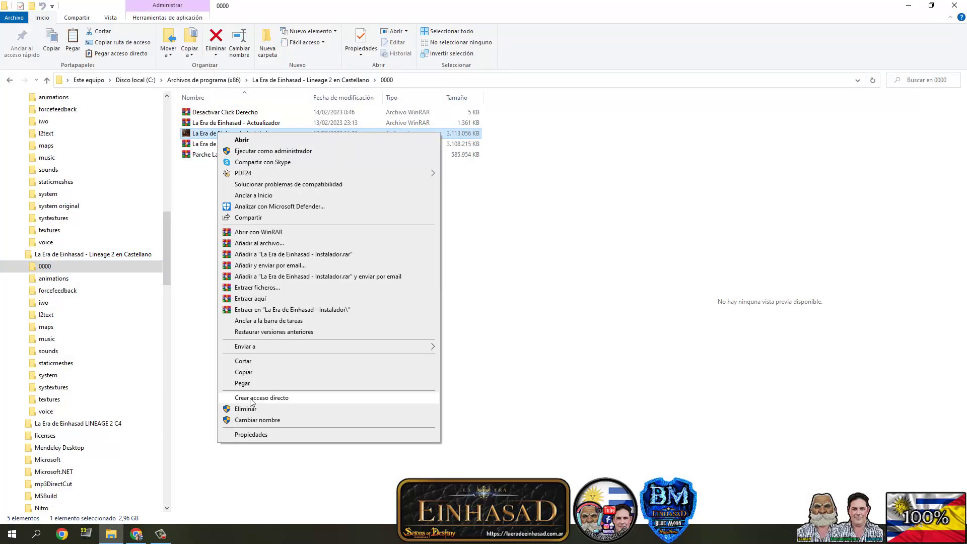
- Delete the installer application from the 0000 folder
left_click(246, 408)
left_click(214, 135)
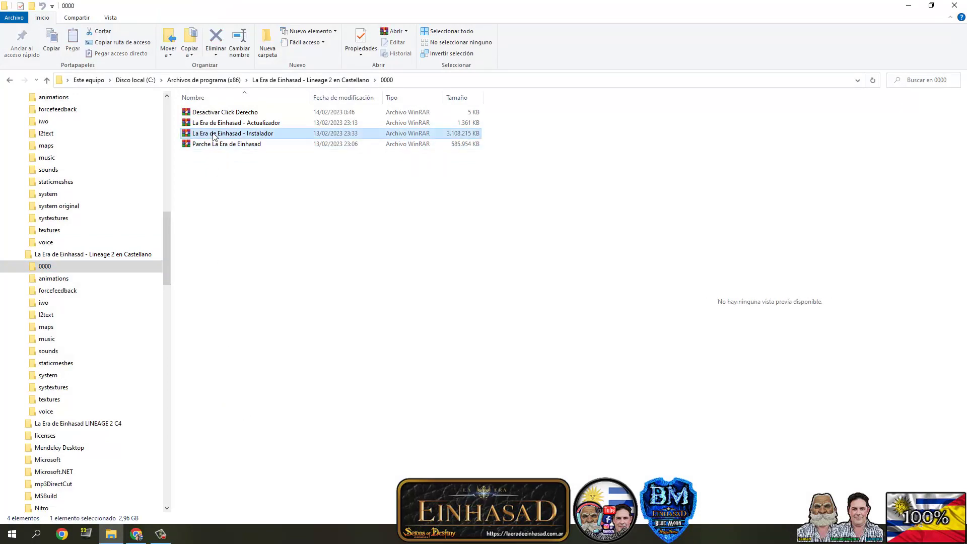
right_click(214, 136)
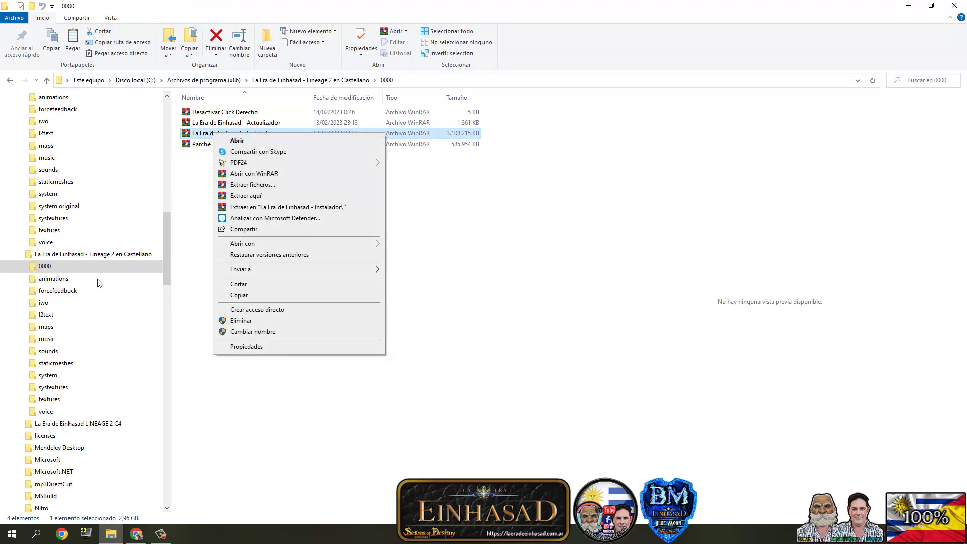
left_click(185, 180)
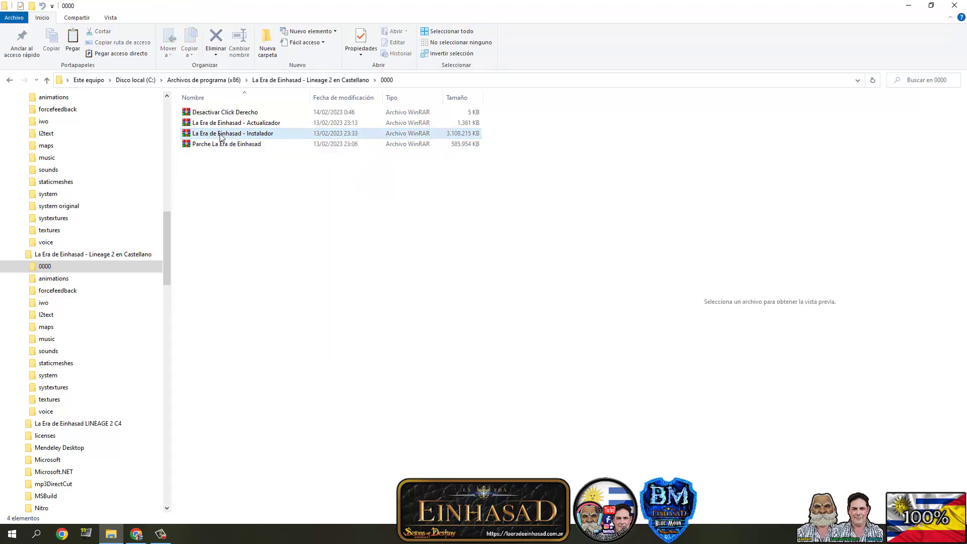
- Extract the Parche La Era de Einhasad archive into 0000
left_click(191, 147)
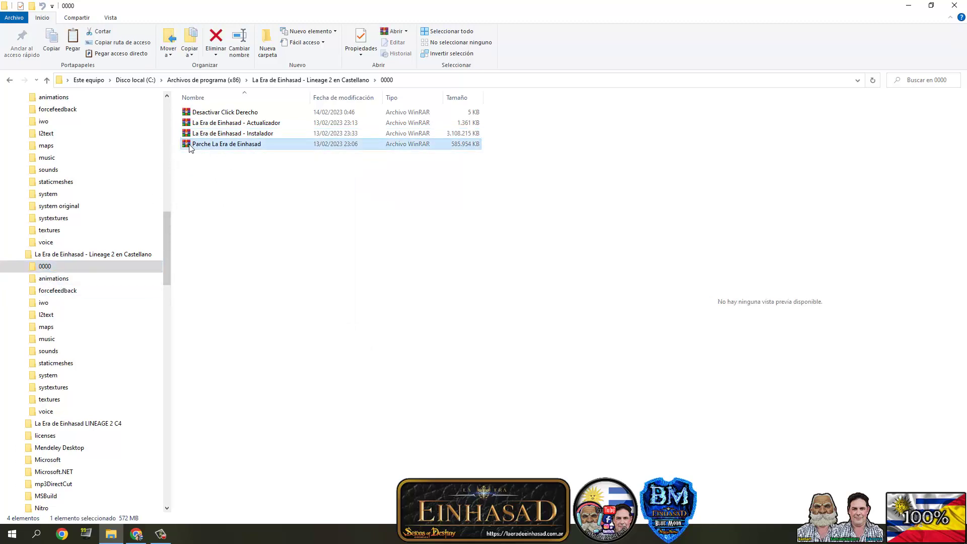
right_click(191, 147)
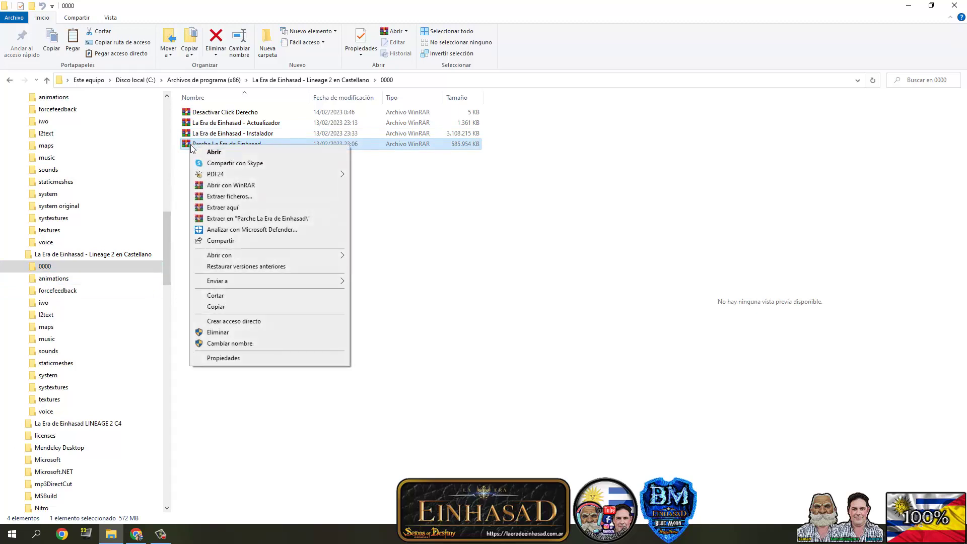
left_click(225, 209)
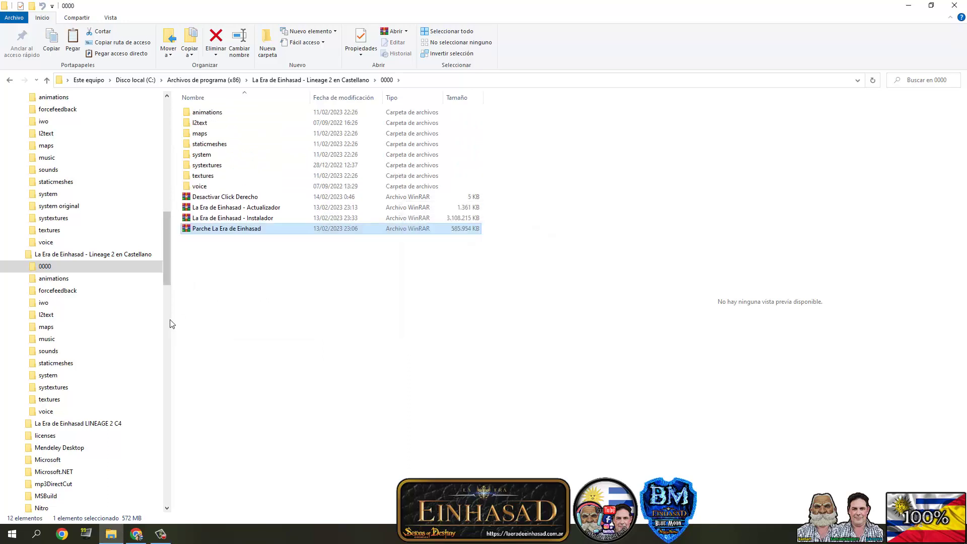
- Move all 14 patch animation files into the game's animations folder, replacing existing ones
left_click(22, 266)
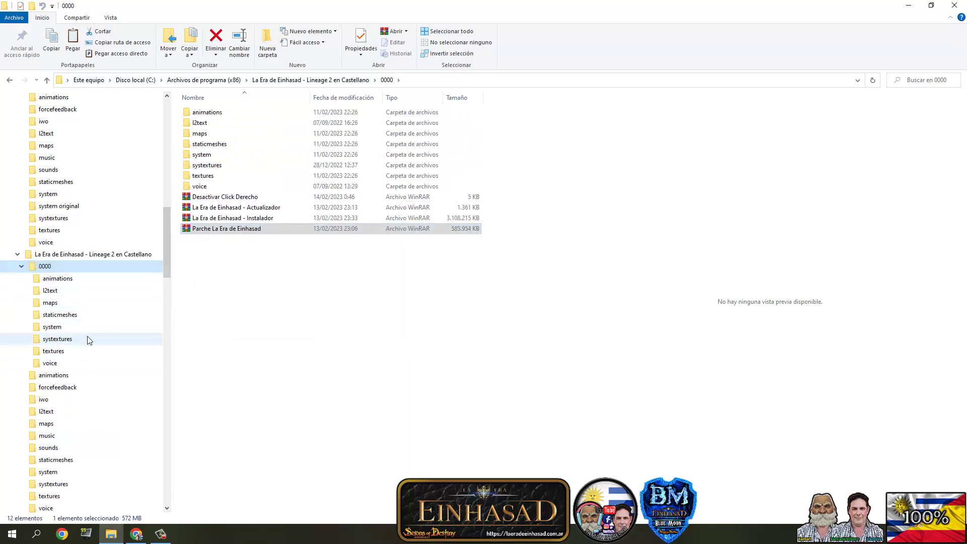
left_click(60, 282)
left_click(212, 113)
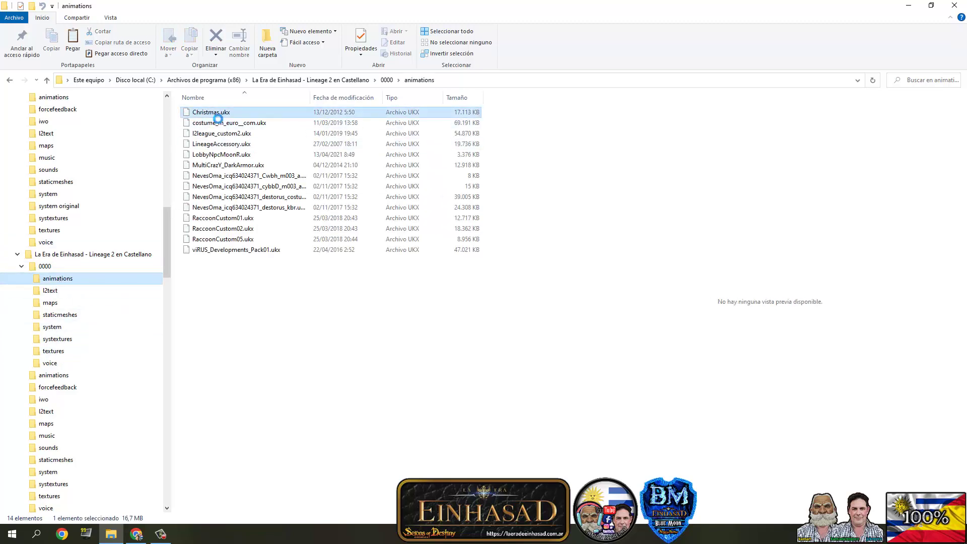
key("ctrl+a")
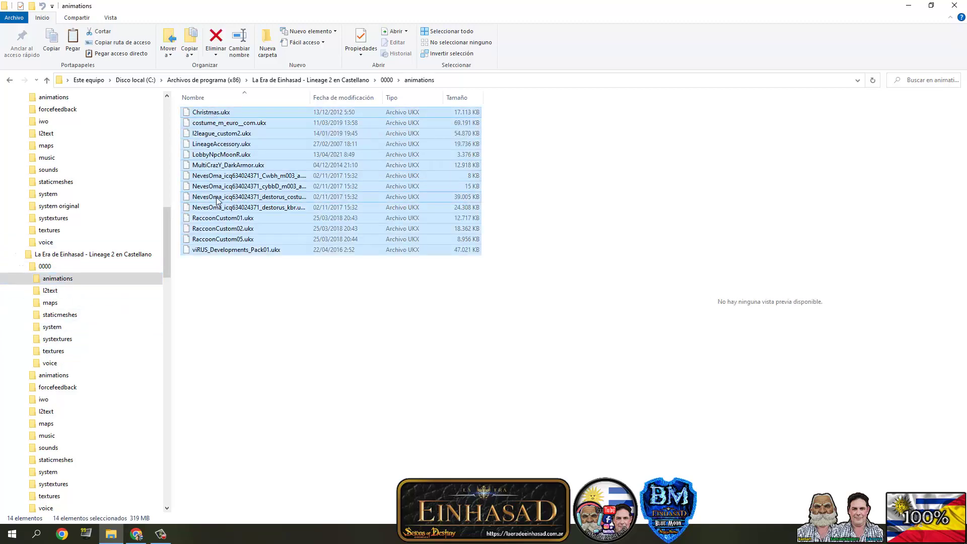
left_click_drag(165, 234, 166, 243)
left_click_drag(203, 213, 63, 344)
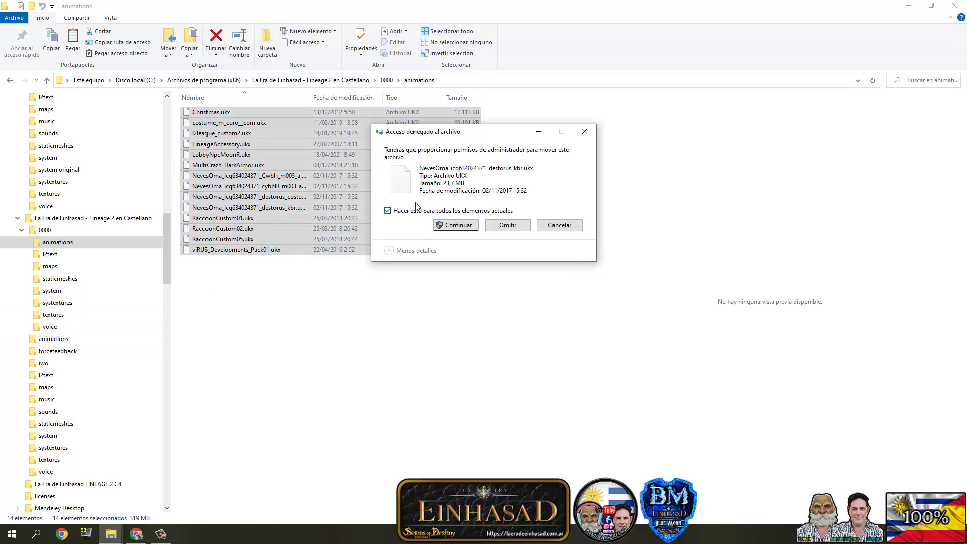
left_click(441, 226)
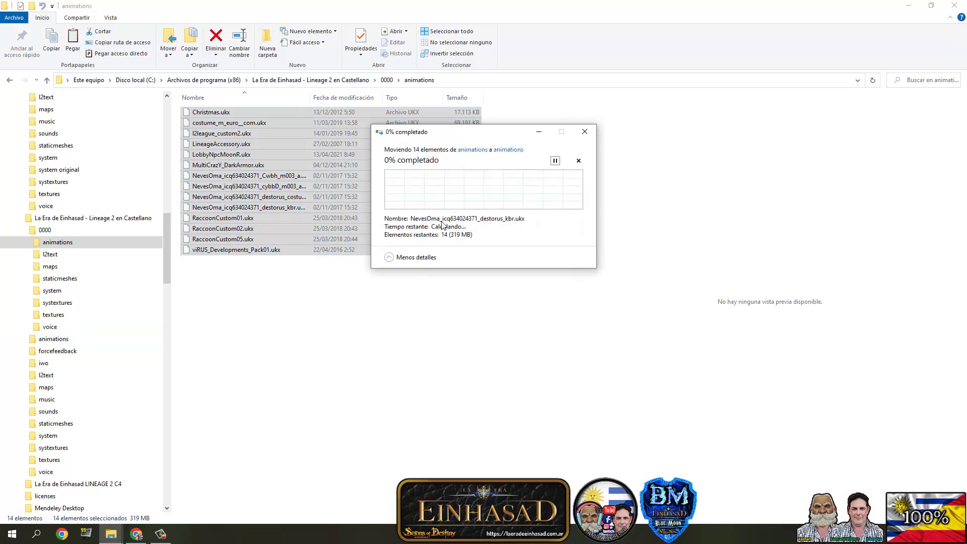
left_click(409, 187)
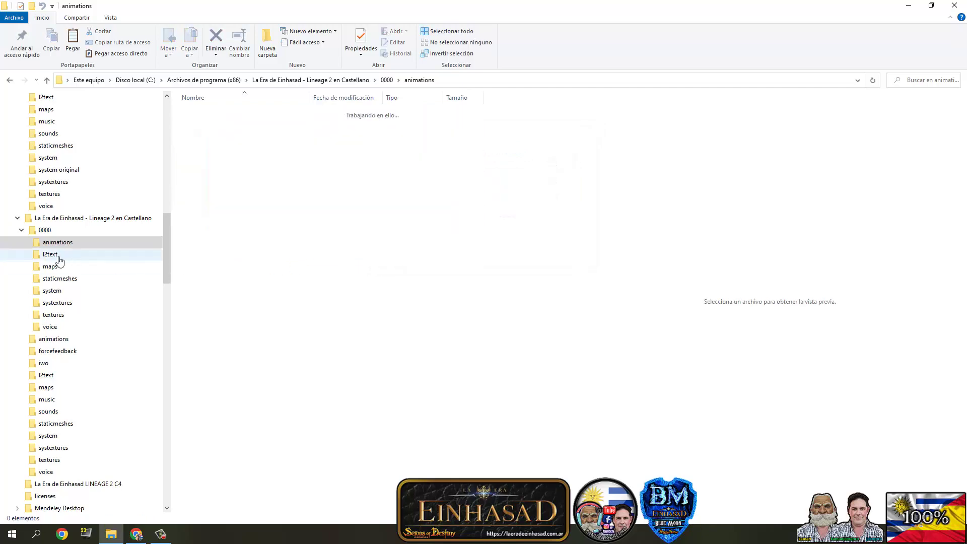
- Move all 182 patch l2text files into the game's l2text folder, replacing existing ones
left_click(50, 254)
left_click(233, 179)
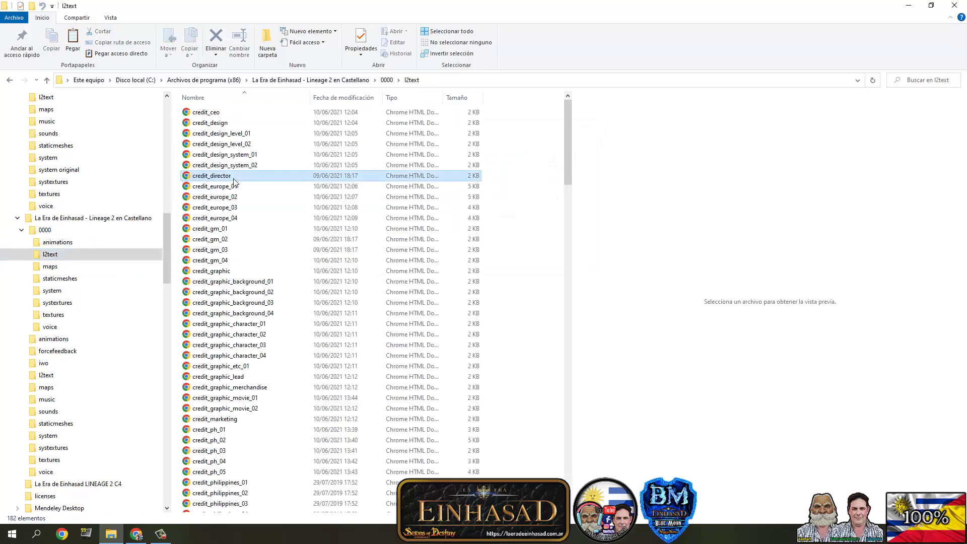
key("ctrl+a")
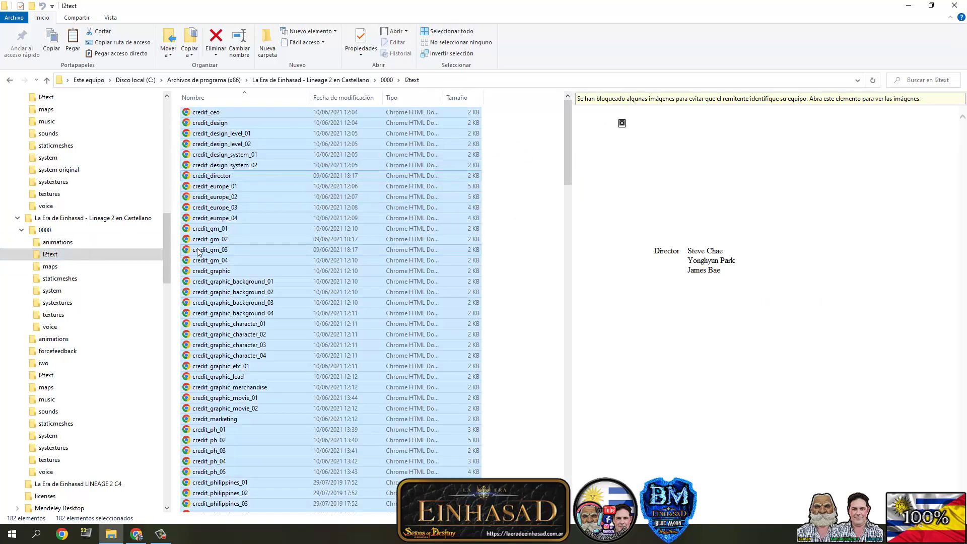
left_click_drag(197, 254, 64, 379)
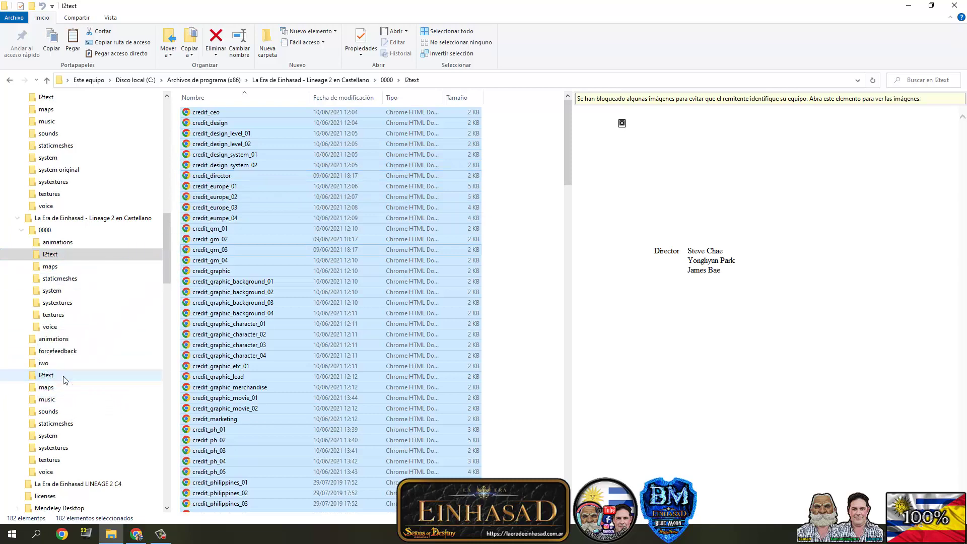
left_click(446, 226)
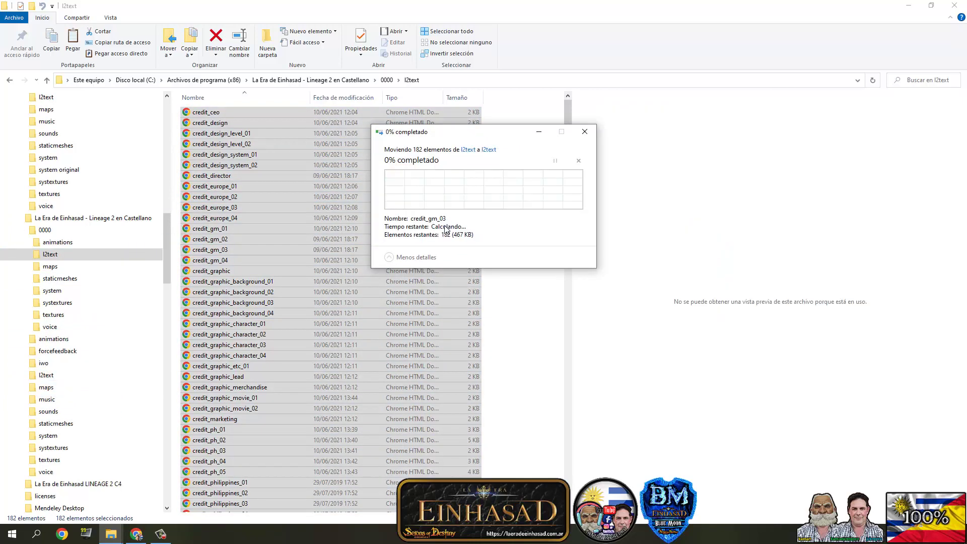
left_click(426, 188)
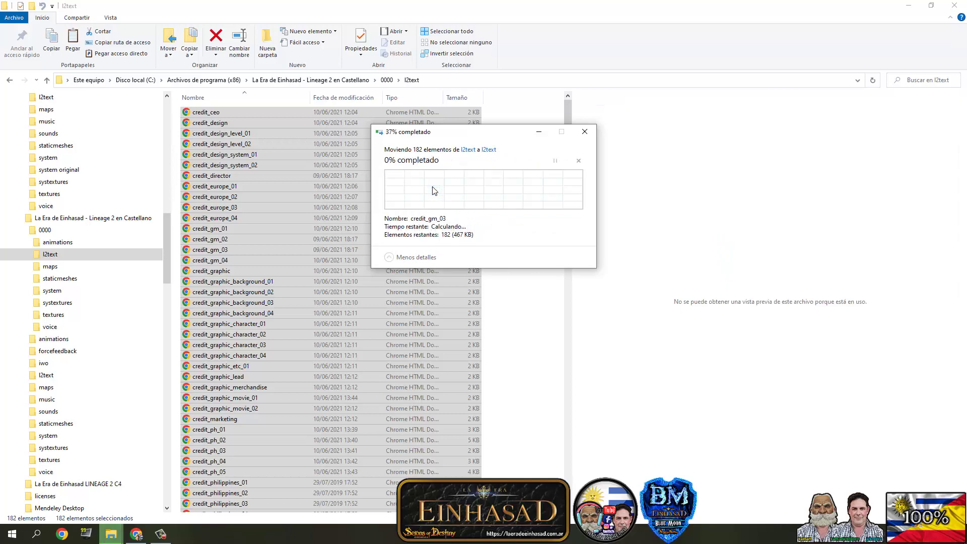
- Move the 16 maps and 8 staticmeshes patch files into the game's matching folders, replacing originals
left_click(60, 267)
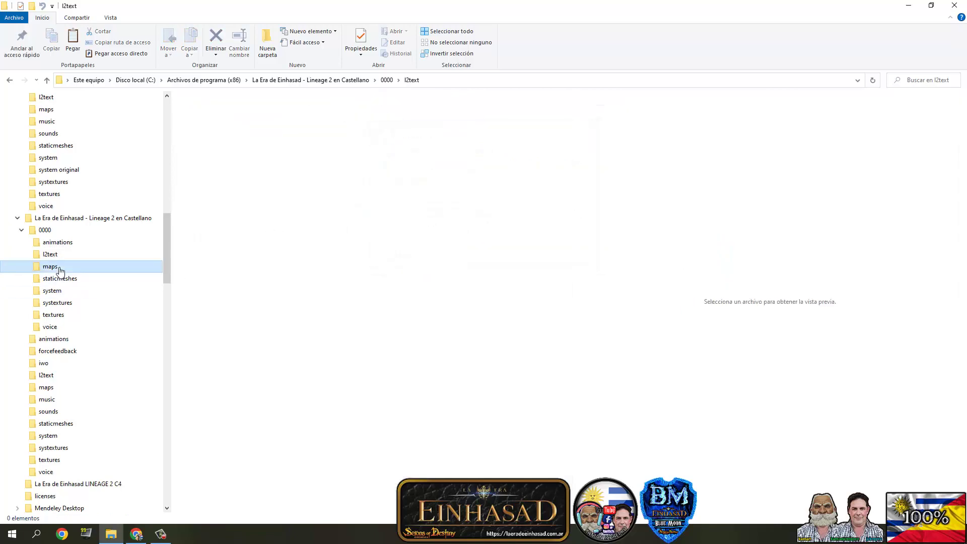
left_click(194, 196)
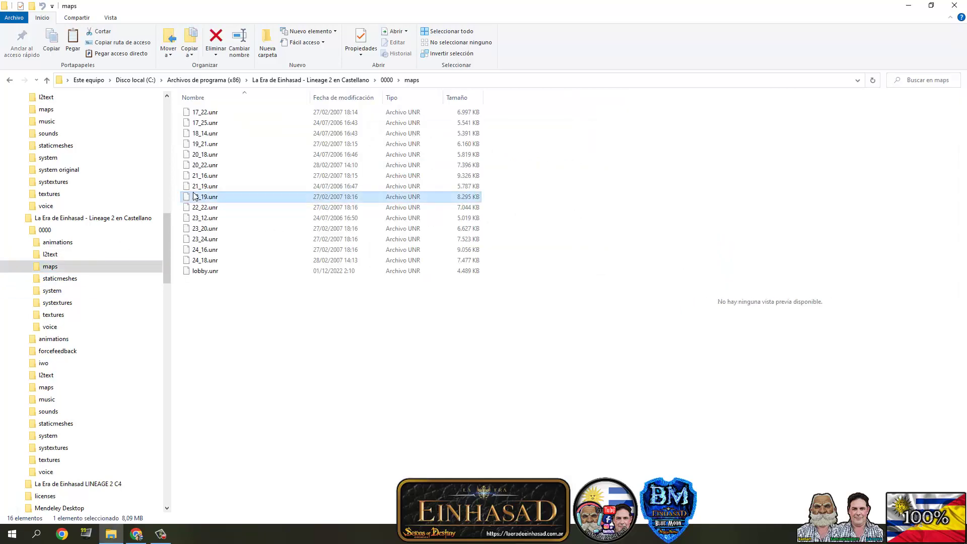
key("ctrl+a")
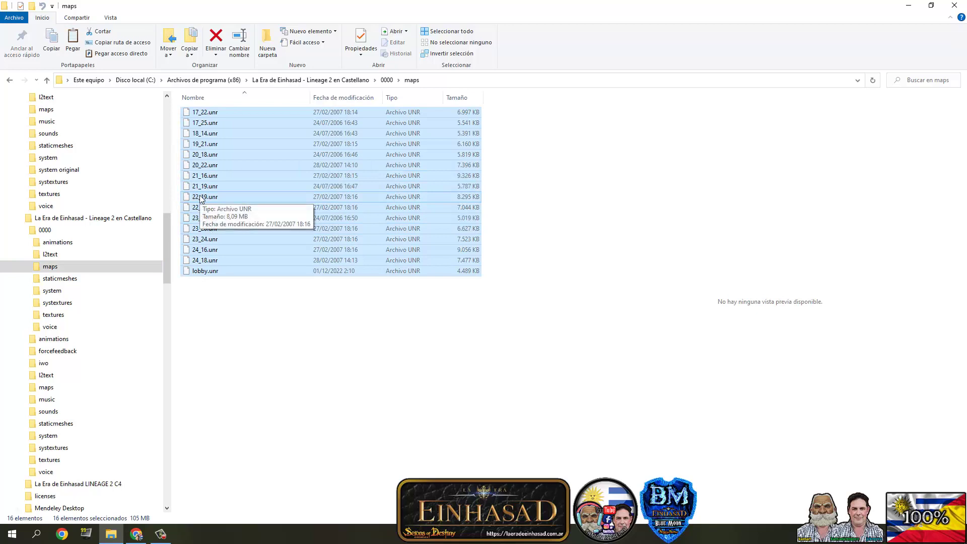
left_click_drag(201, 198, 46, 387)
left_click(431, 193)
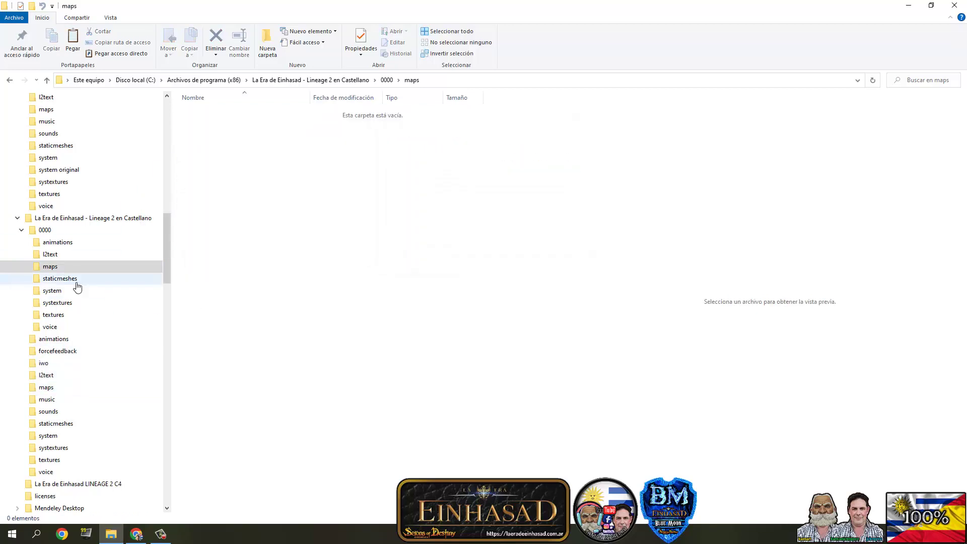
left_click(60, 278)
key("ctrl+a")
left_click_drag(221, 184, 78, 428)
left_click(456, 225)
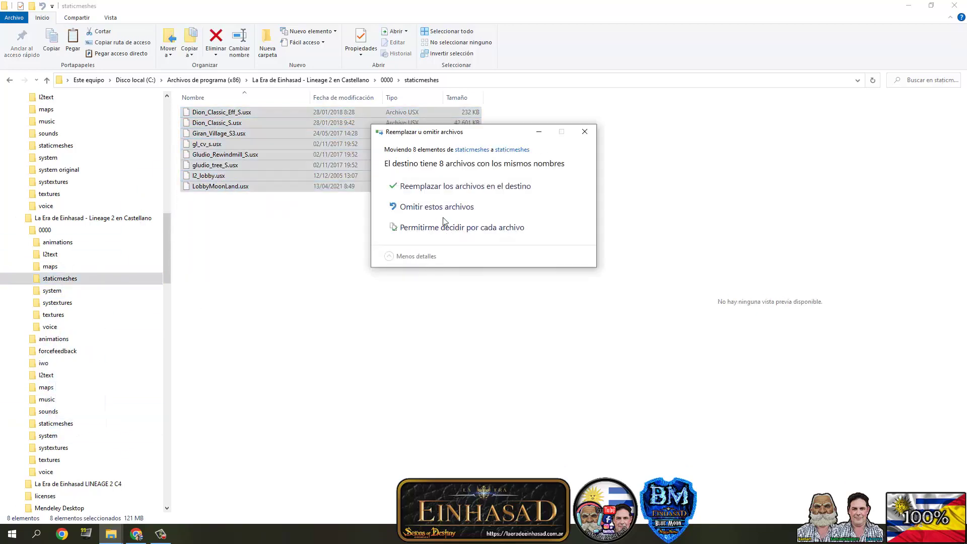
left_click(461, 188)
- Move the 52 systextures and 27 textures patch files into the game's matching folders, replacing originals
left_click(58, 303)
left_click(206, 196)
key("ctrl+a")
left_click_drag(205, 196, 54, 447)
left_click(456, 225)
left_click(461, 188)
left_click(54, 315)
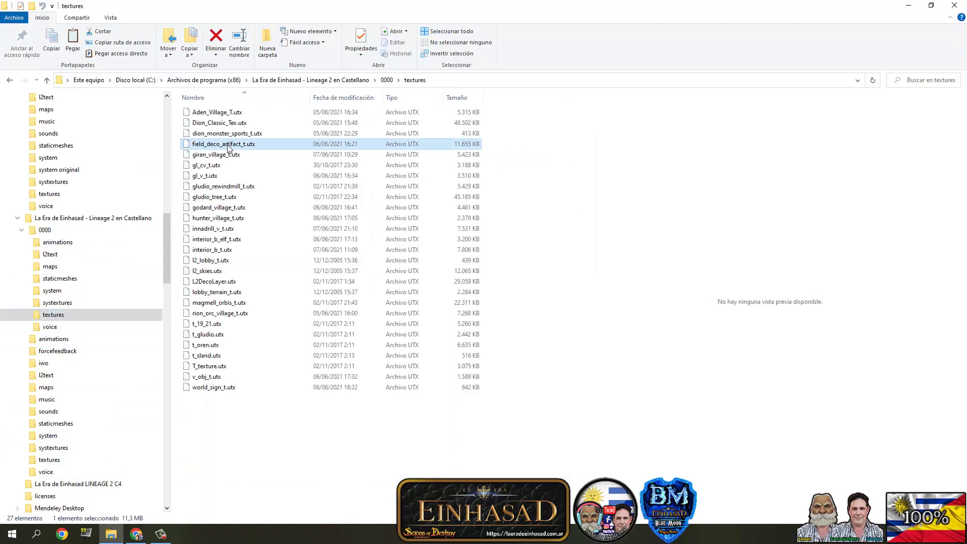
key("ctrl+a")
left_click_drag(192, 306, 50, 460)
left_click(456, 225)
left_click(411, 187)
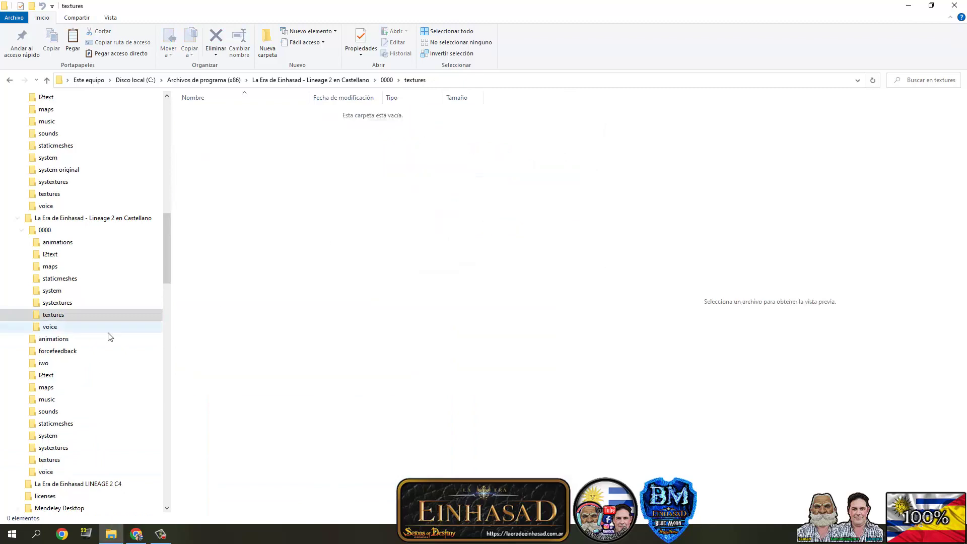
- Move all 43 patch voice files into the game's voice folder
left_click(55, 327)
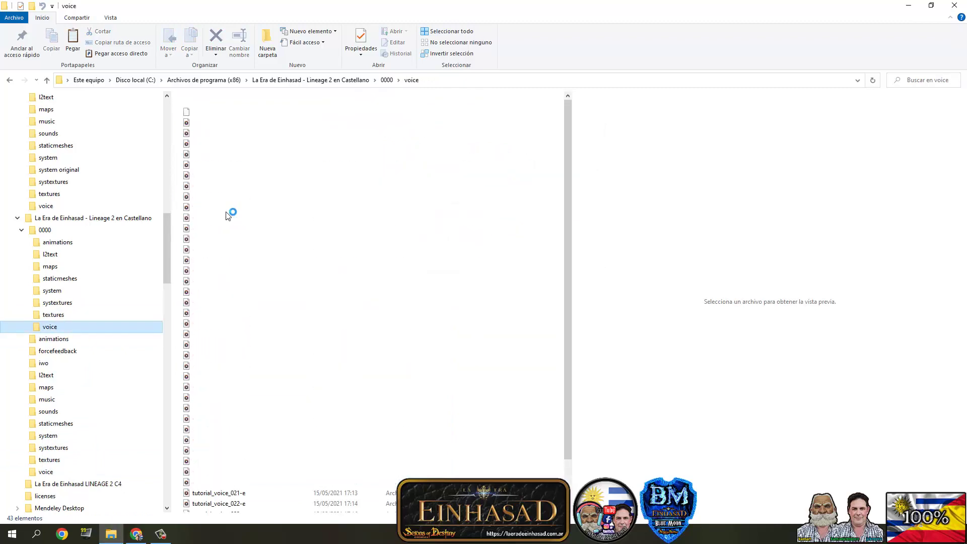
right_click(228, 208)
key("Escape")
key("ctrl+a")
left_click_drag(225, 301, 45, 472)
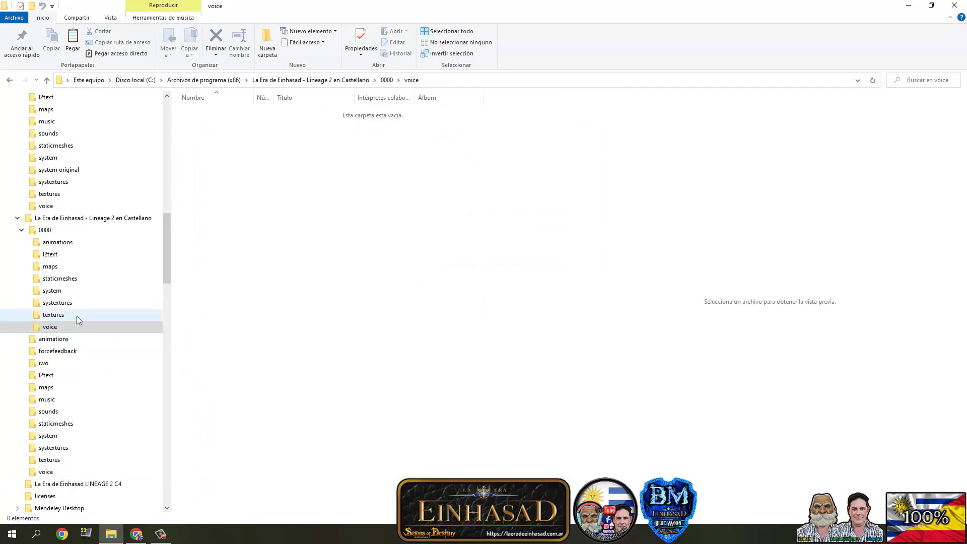
- Rename the game's original system folder to 'system ORIGINAL'
left_click(51, 295)
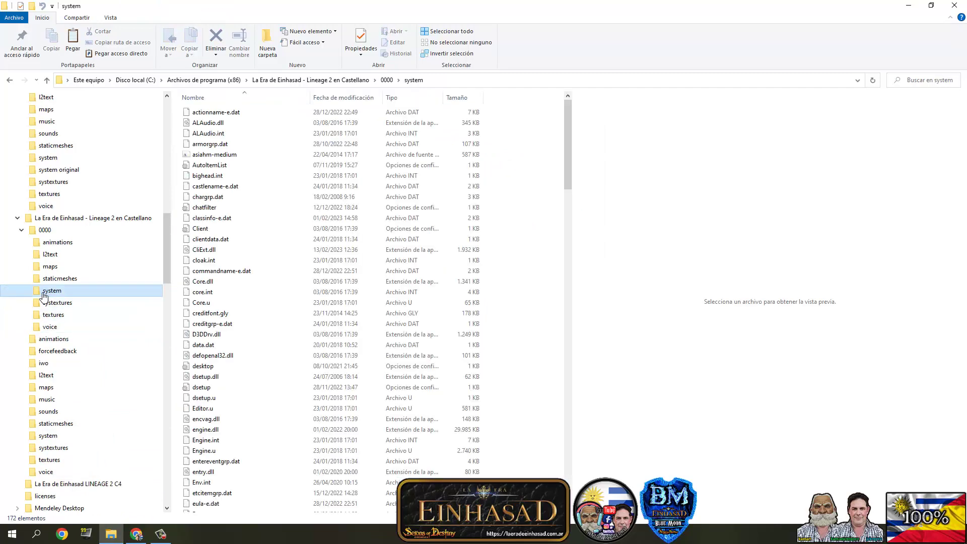
left_click_drag(168, 248, 167, 266)
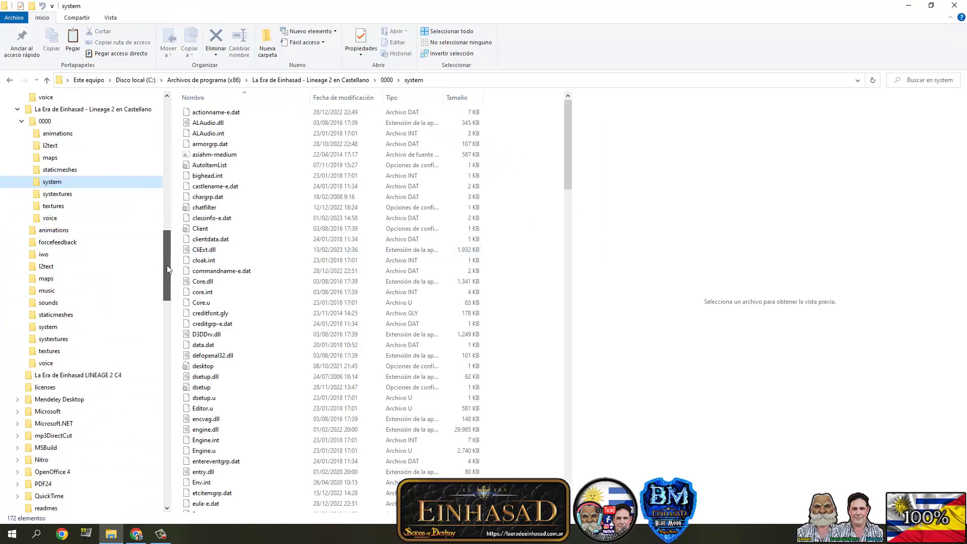
left_click(49, 328)
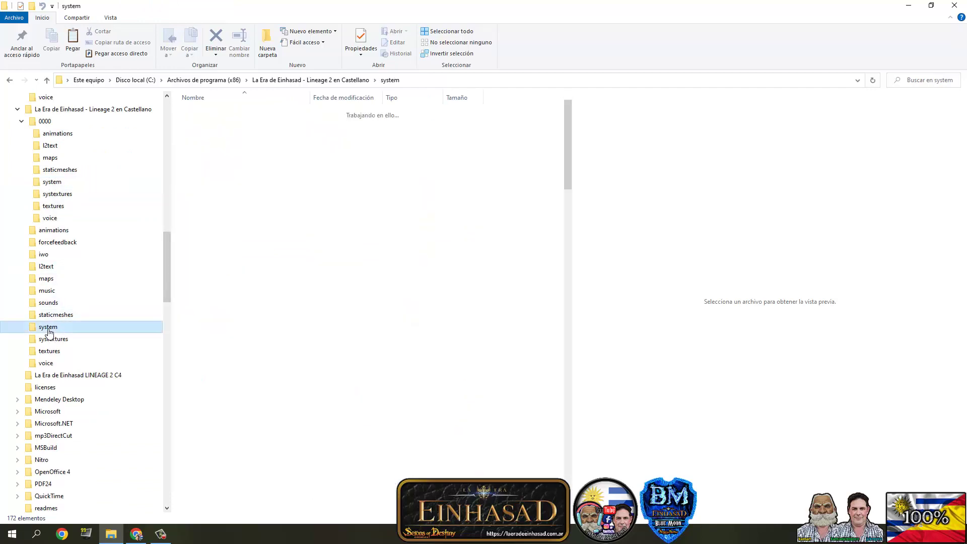
right_click(49, 333)
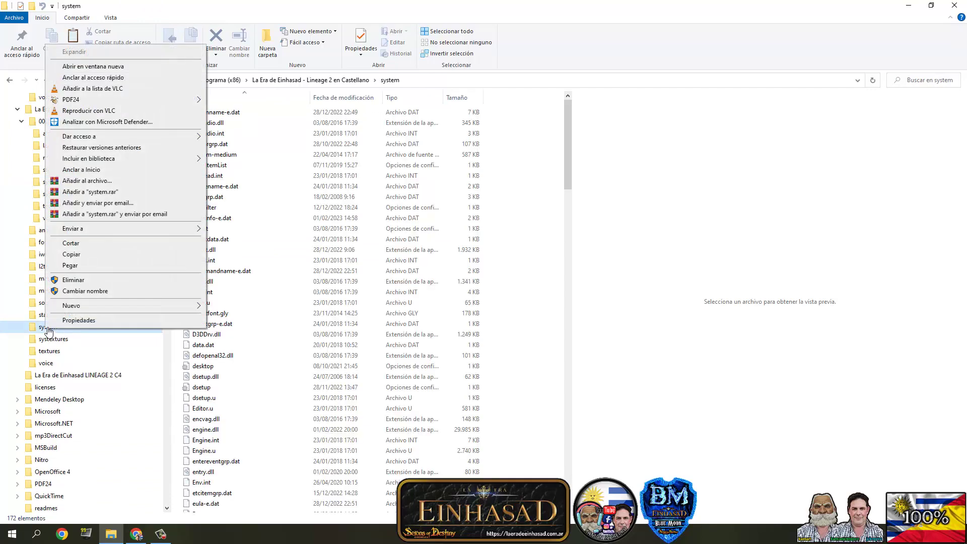
left_click(75, 291)
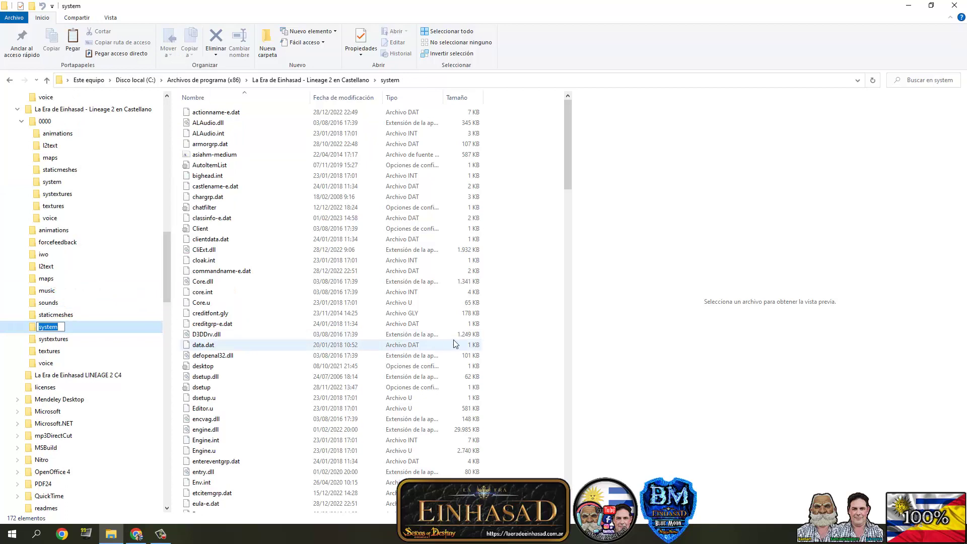
type("ORIGINAL")
key("Return")
left_click(473, 314)
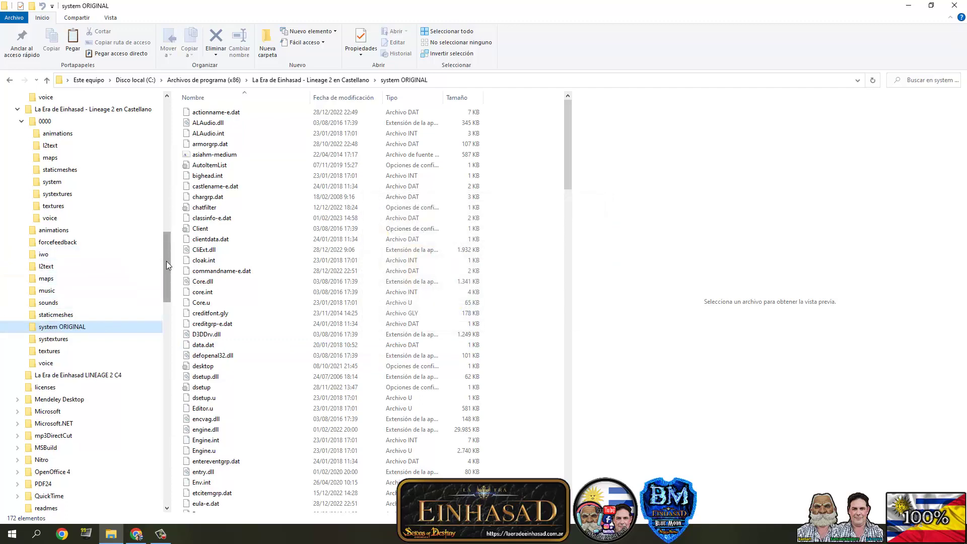
- Move the patch's system folder from 0000 into the Lineage 2 game folder
left_click_drag(166, 261, 166, 237)
left_click(59, 315)
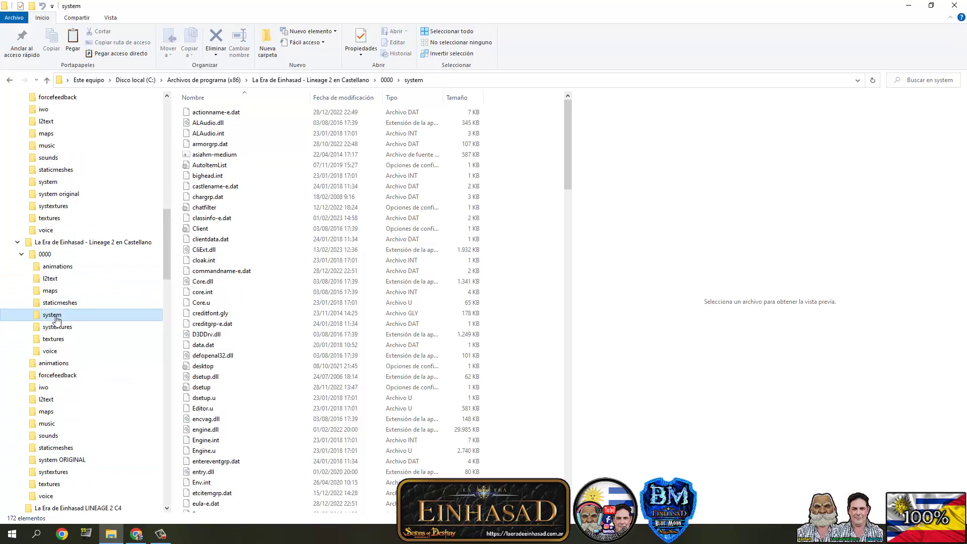
left_click_drag(56, 319, 68, 242)
left_click(456, 206)
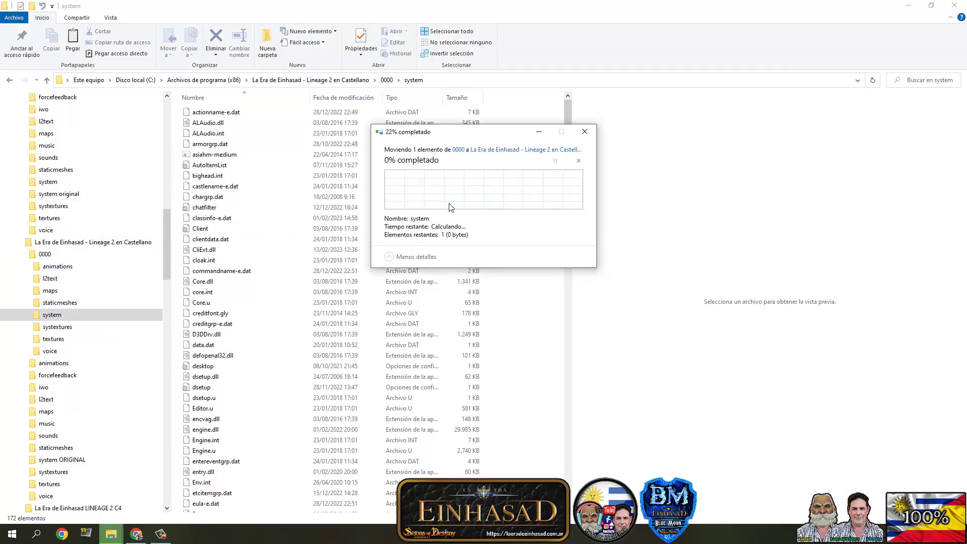
- Check that the patch subfolders in 0000 are empty and delete the seven of them
left_click(58, 267)
left_click(50, 279)
key("Down")
key("Down")
key("Down")
key("Down")
key("Down")
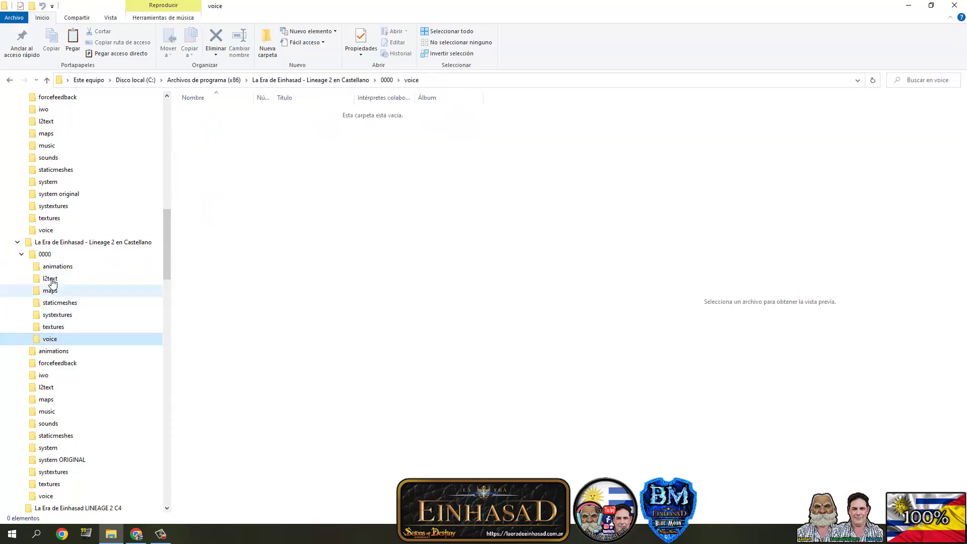
key("Left")
left_click(207, 112)
left_click(200, 176, "shift")
left_click(216, 40)
- Confirm deleting the empty patch folders and extract the Actualizador archive in 0000
left_click(451, 226)
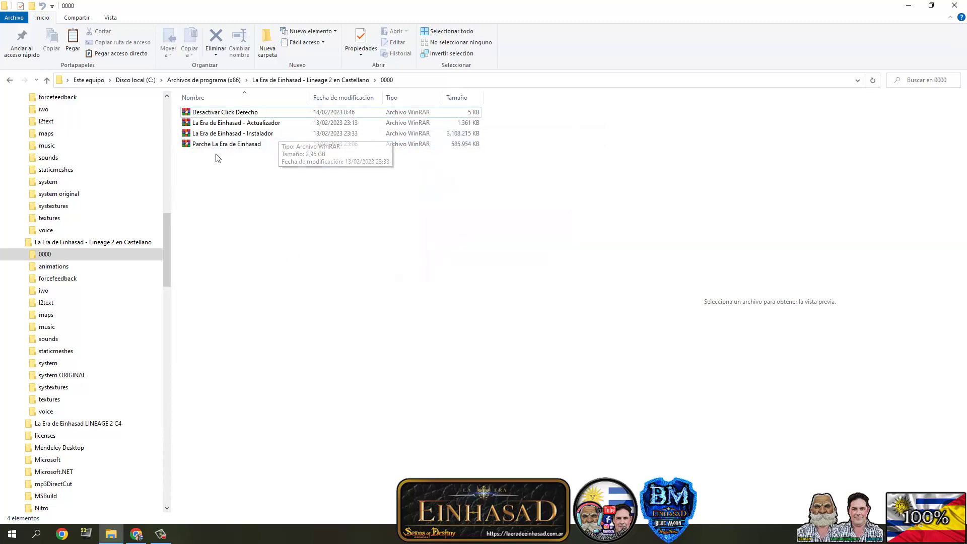
left_click(195, 127)
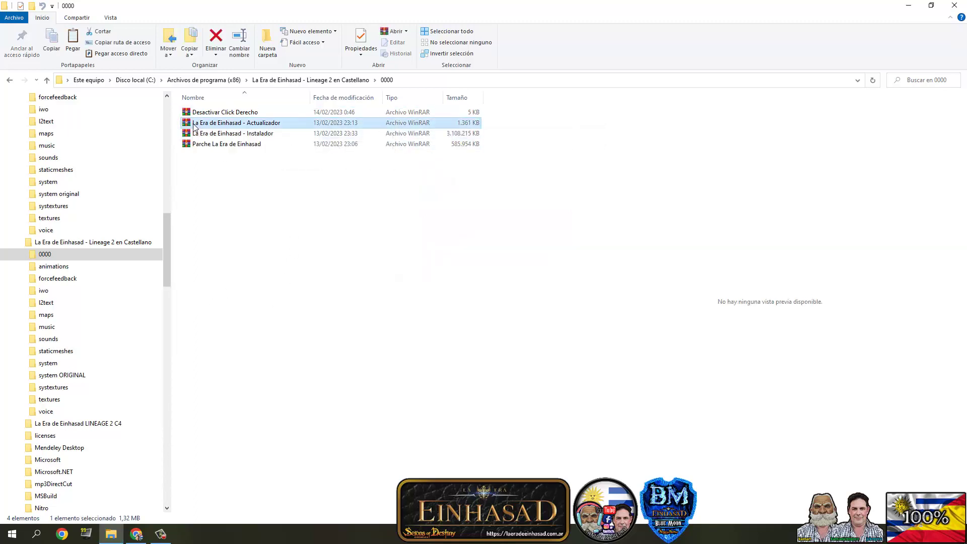
right_click(195, 127)
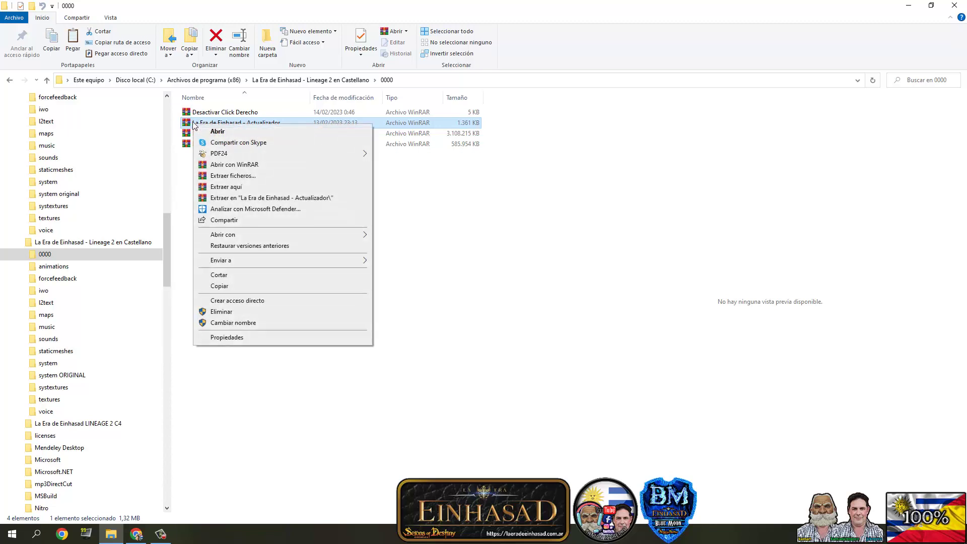
left_click(231, 184)
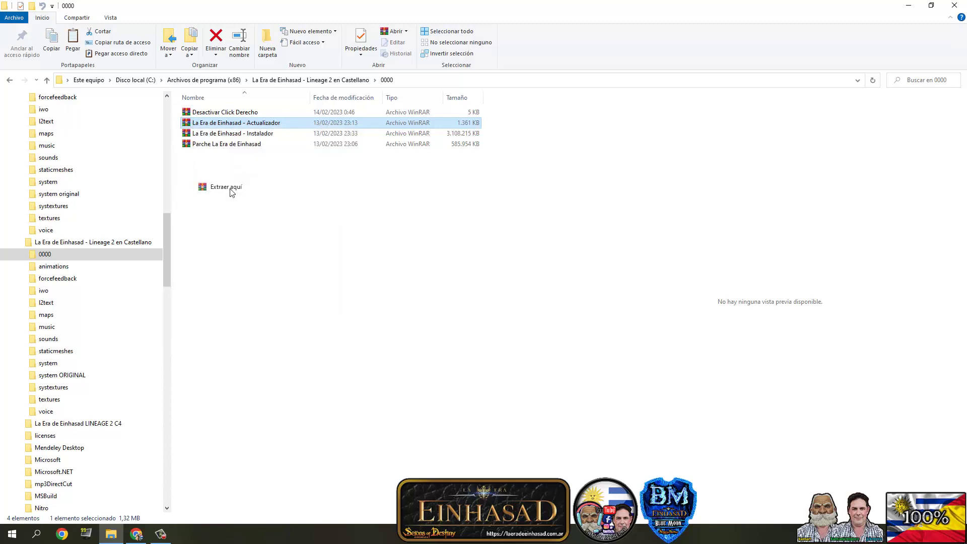
- Move the extracted Actualizador application into the Castellano game folder
left_click(247, 211)
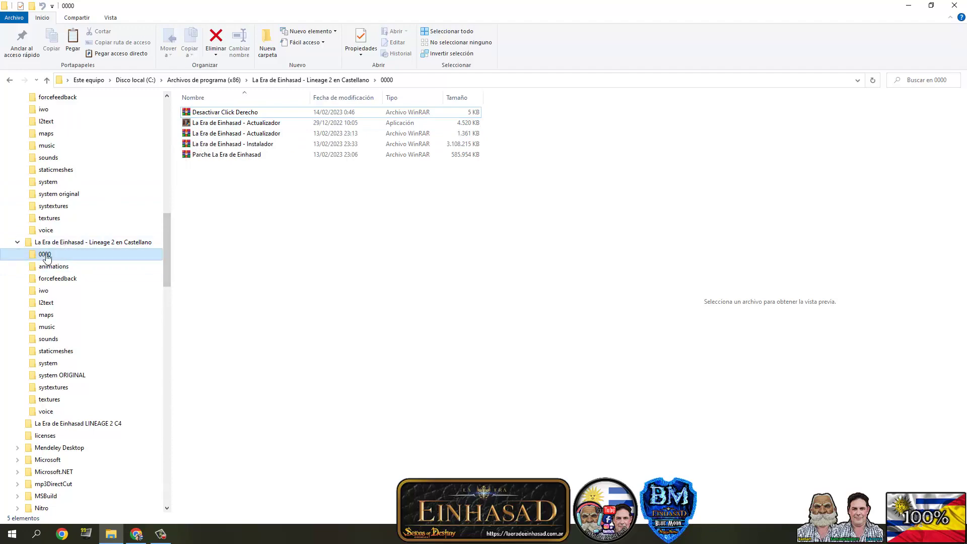
left_click_drag(196, 126, 99, 244)
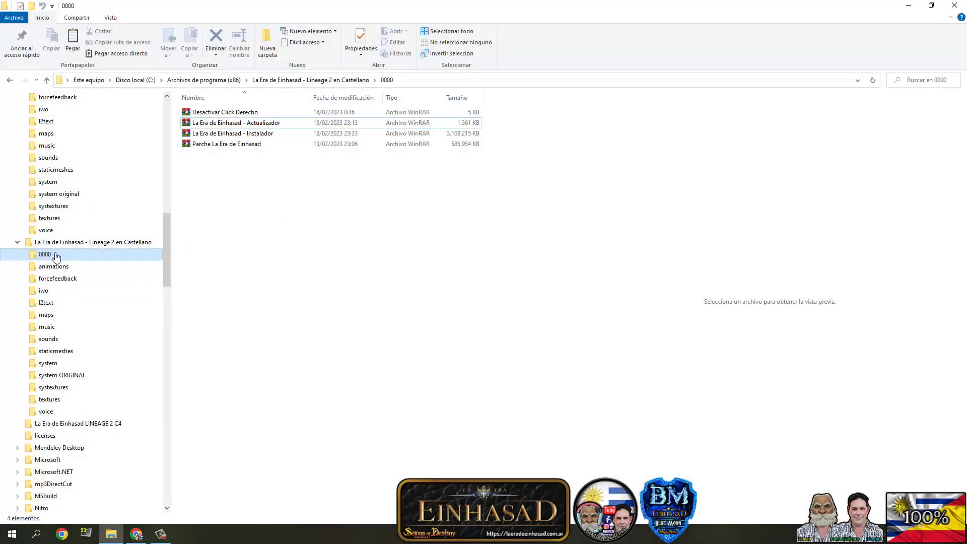
left_click(56, 246)
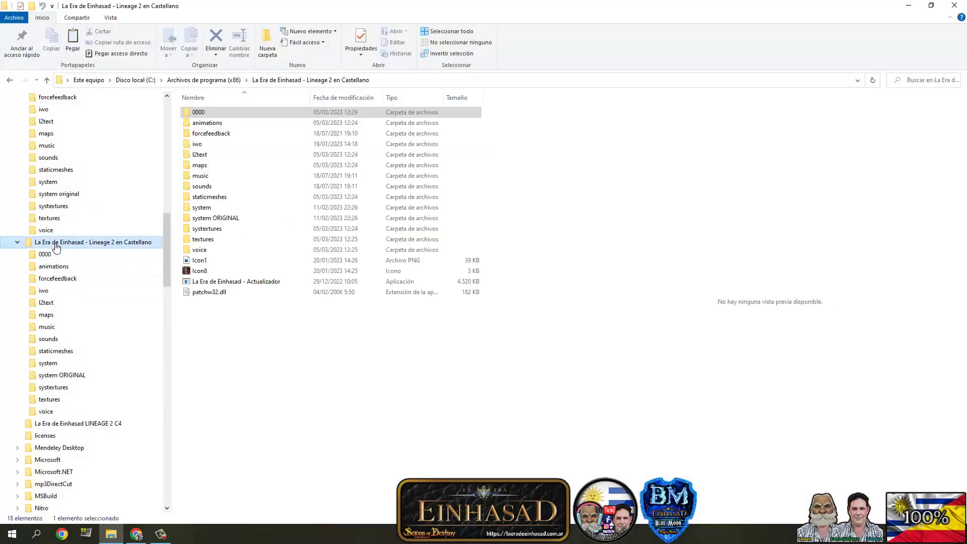
- Run the Actualizador as administrator, perform a Full Check, then close the launcher
right_click(213, 286)
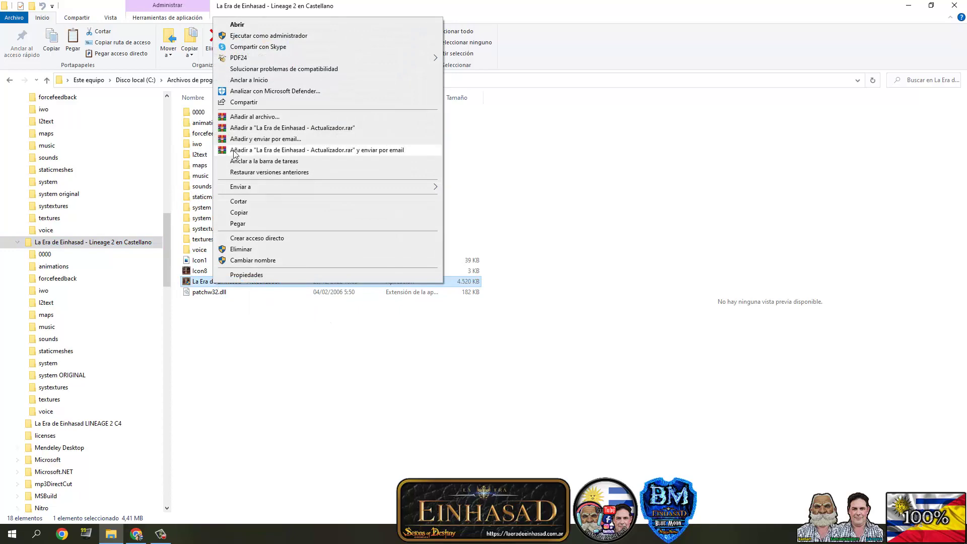
left_click(245, 36)
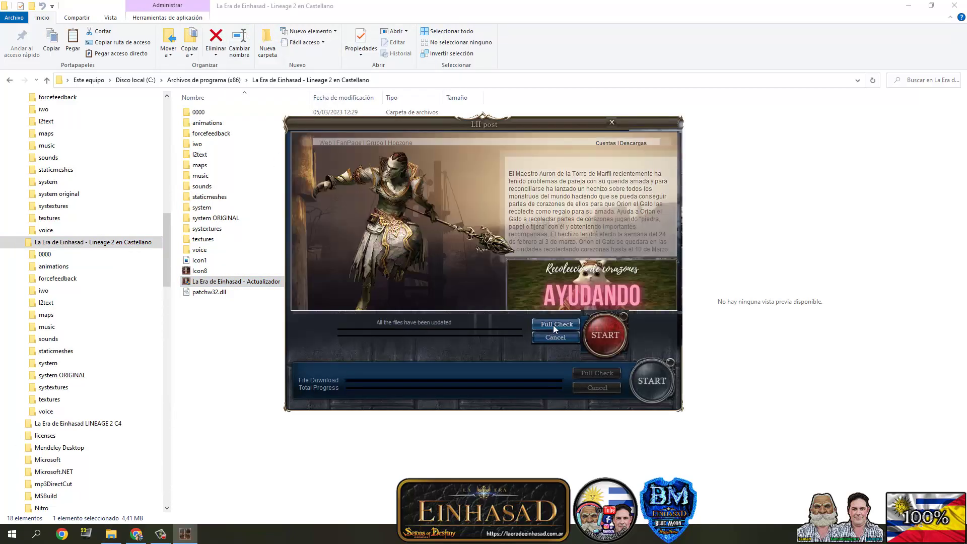
left_click(556, 325)
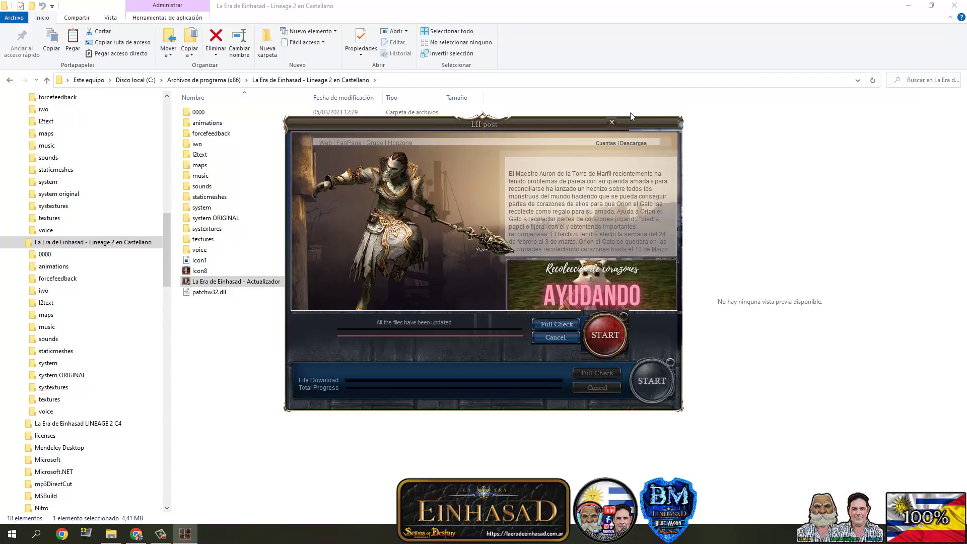
left_click(612, 123)
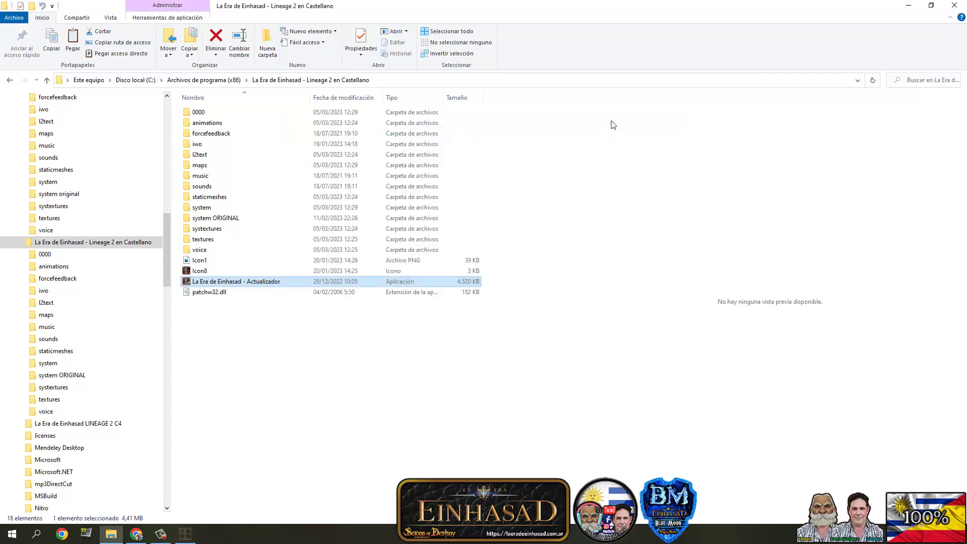
- Extract user.ini from Desactivar Click Derecho and overwrite the copy in the game's system folder
left_click(47, 255)
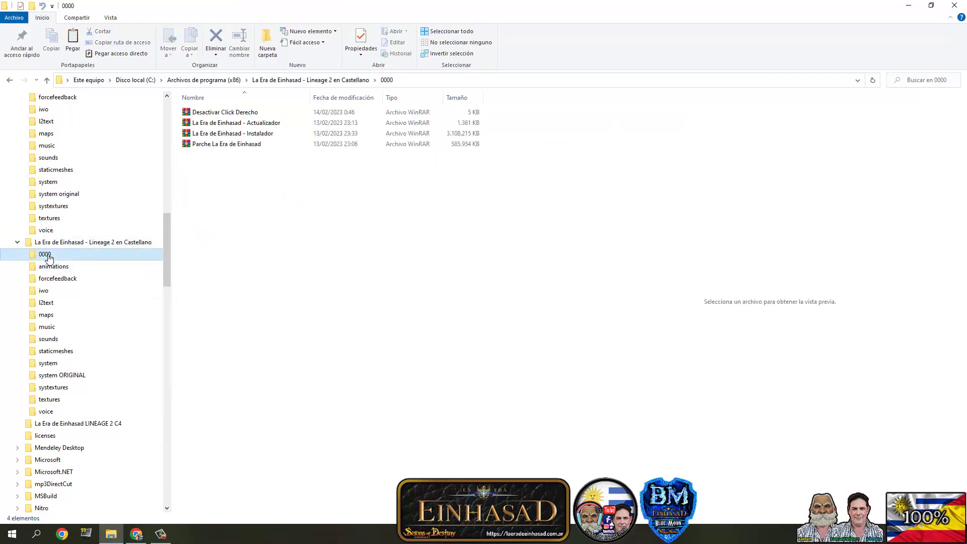
right_click(202, 117)
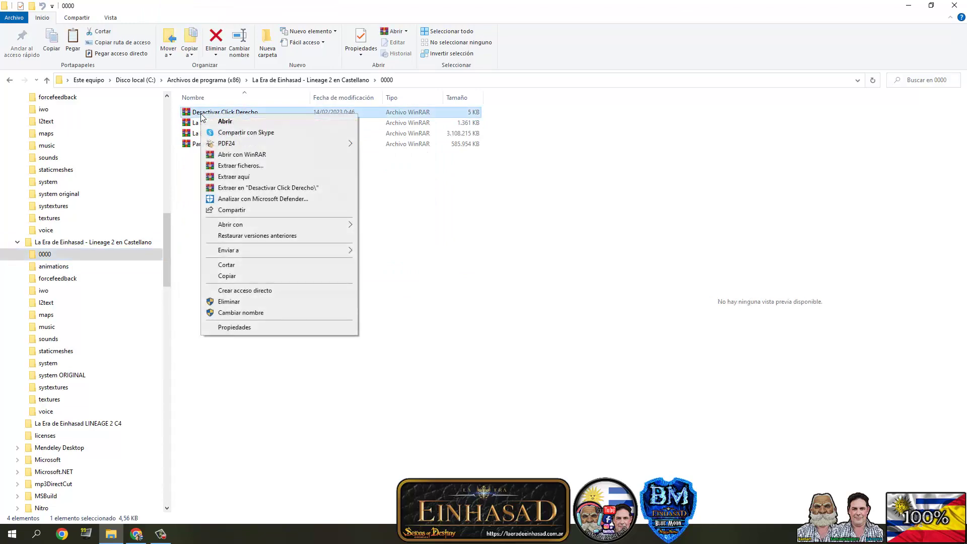
left_click(226, 177)
left_click(191, 160)
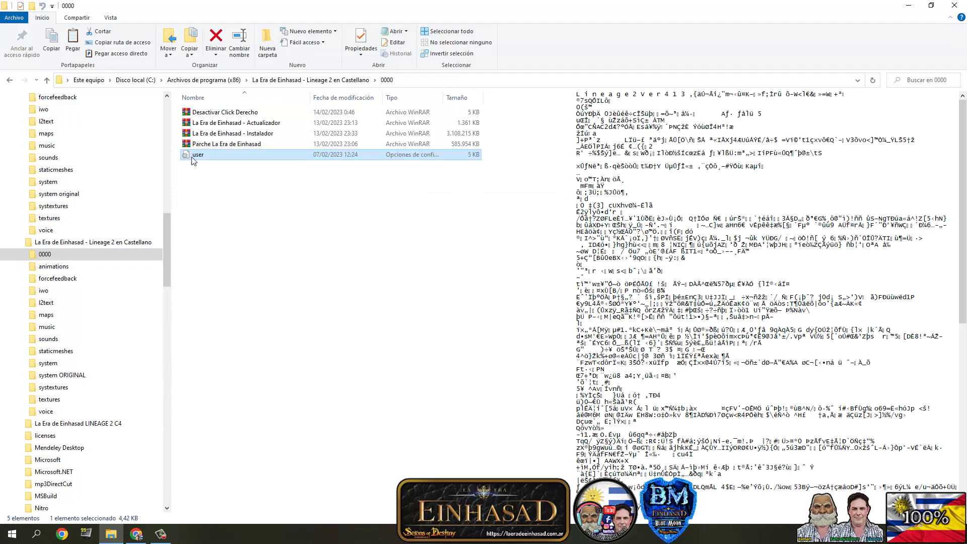
left_click_drag(192, 160, 63, 364)
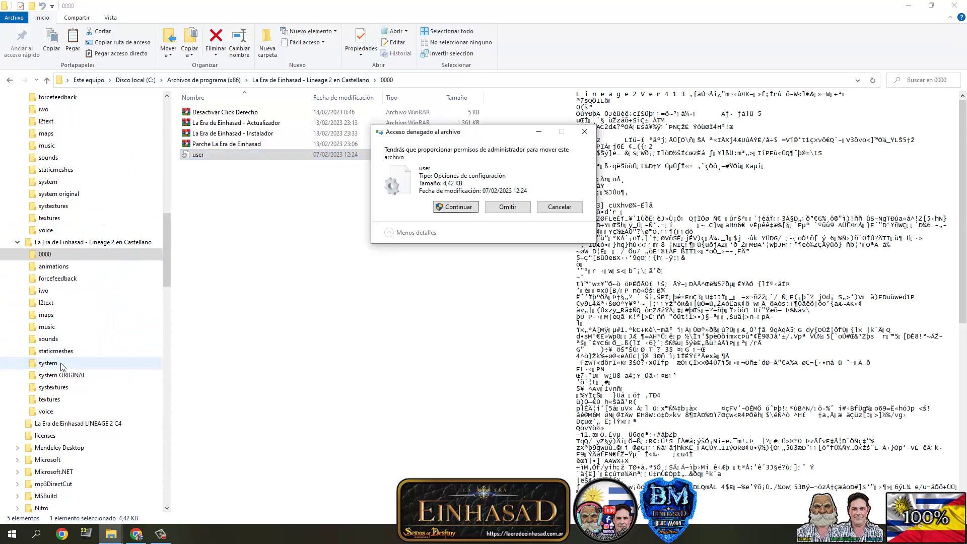
left_click(452, 209)
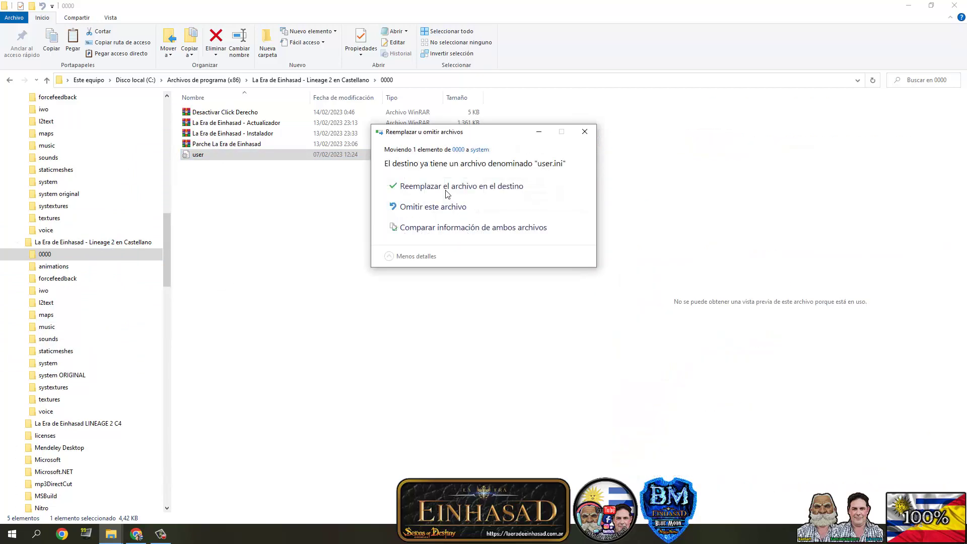
left_click(425, 188)
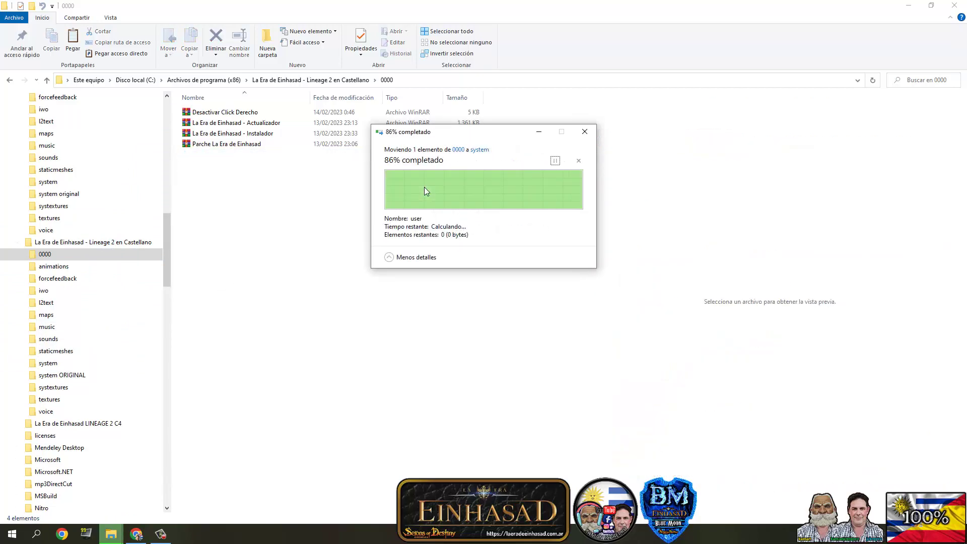
- Launch La Era de Einhasad - Actualizador from the game folder as administrator
left_click(78, 243)
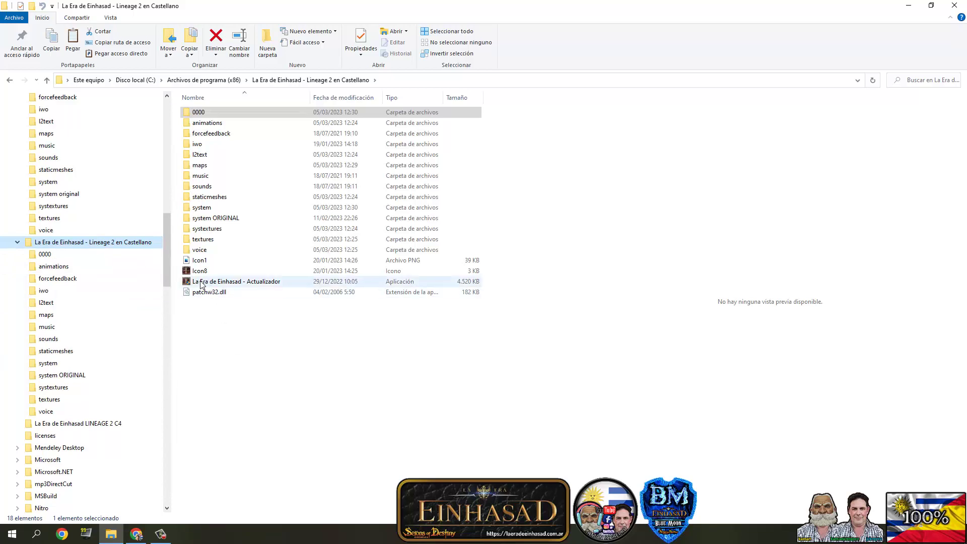
mouse_move(194, 286)
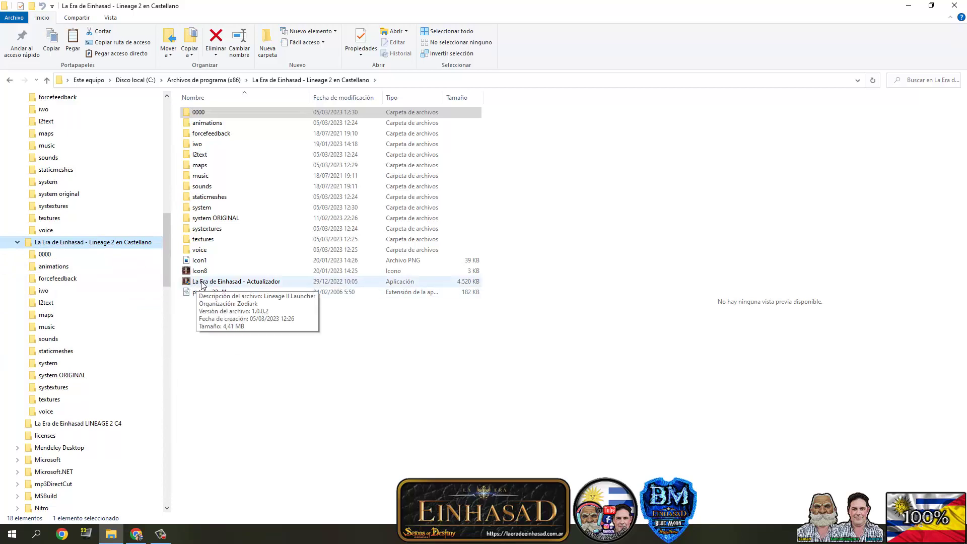
left_click(202, 283)
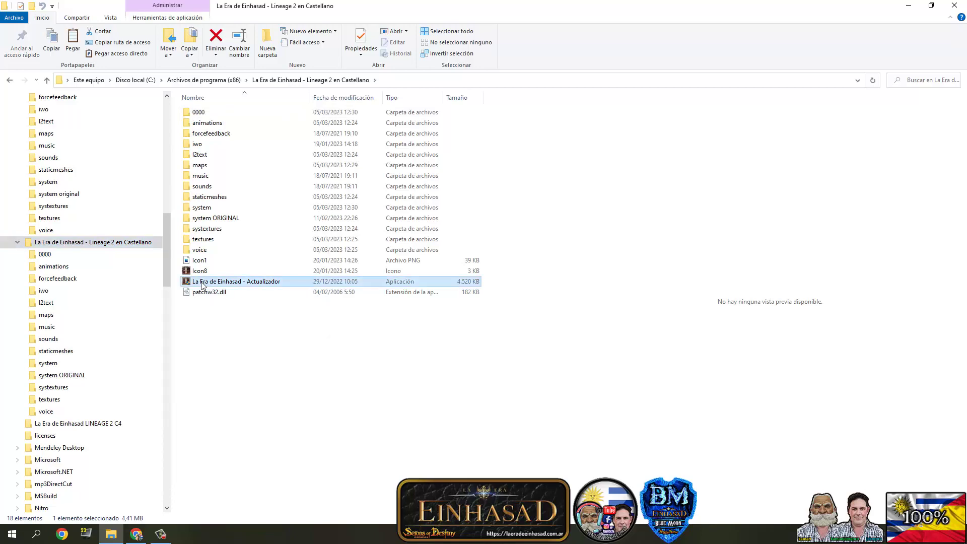
right_click(203, 285)
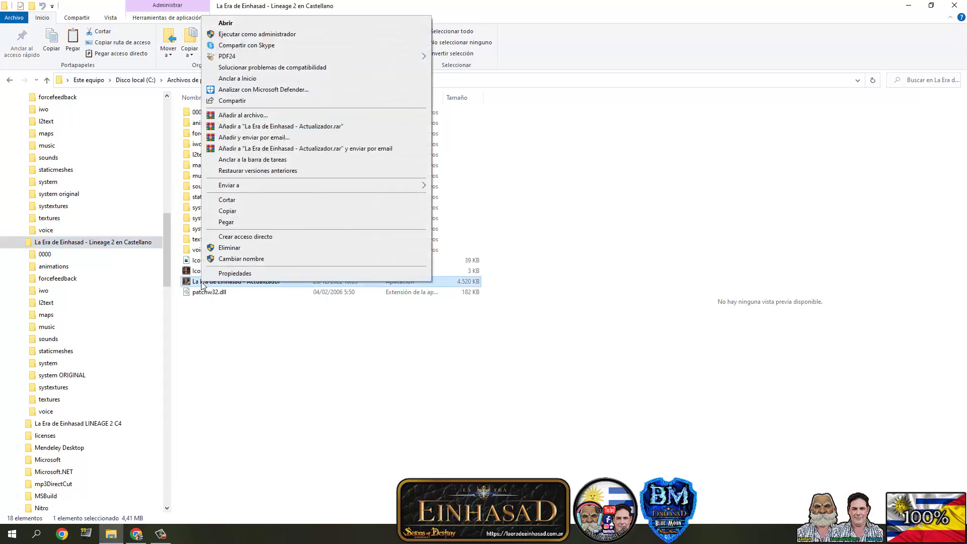
left_click(240, 34)
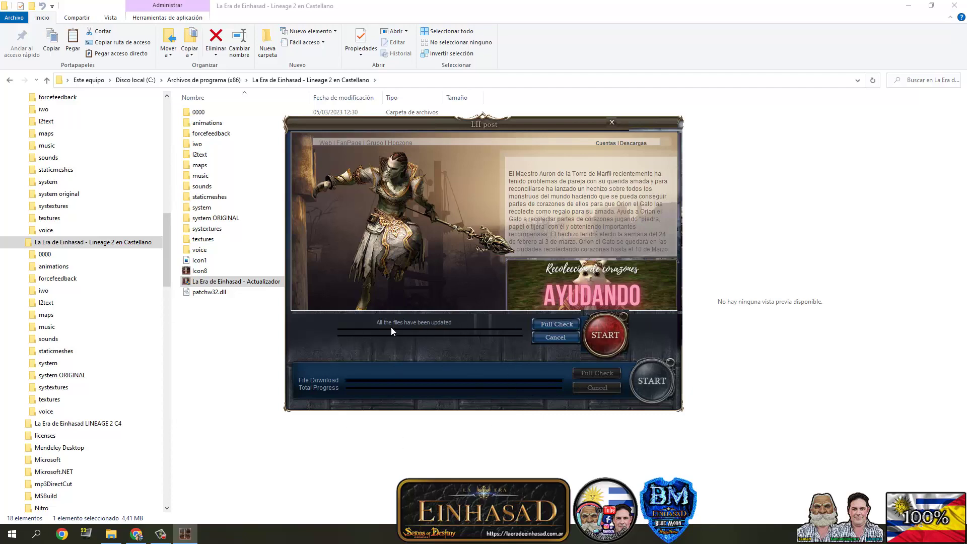
- Start Lineage II from the updater and exit at the login screen
left_click(606, 336)
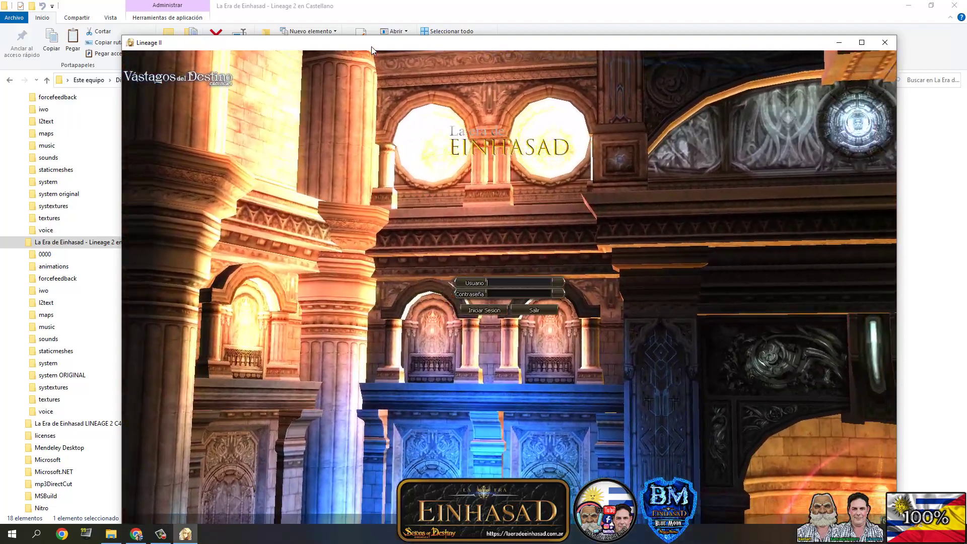
left_click_drag(371, 46, 358, 30)
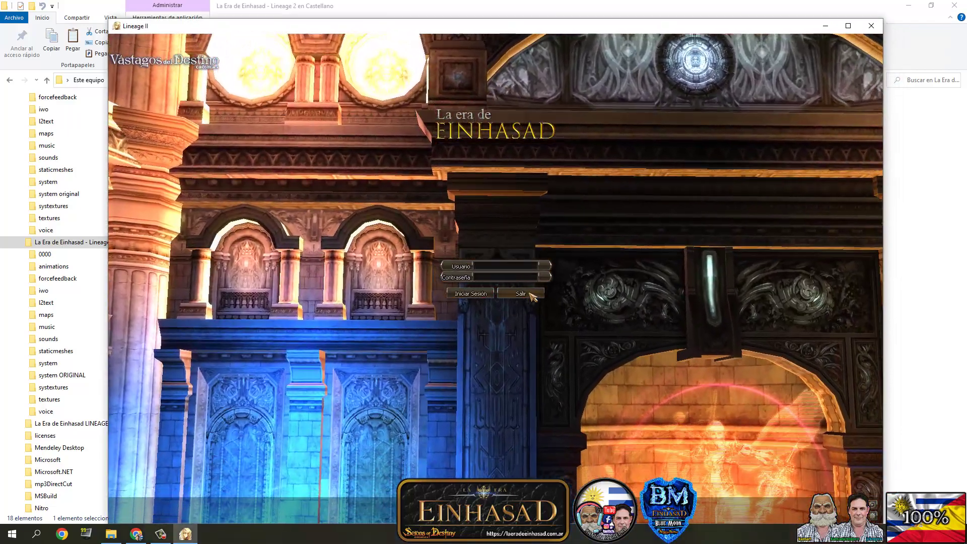
left_click(521, 293)
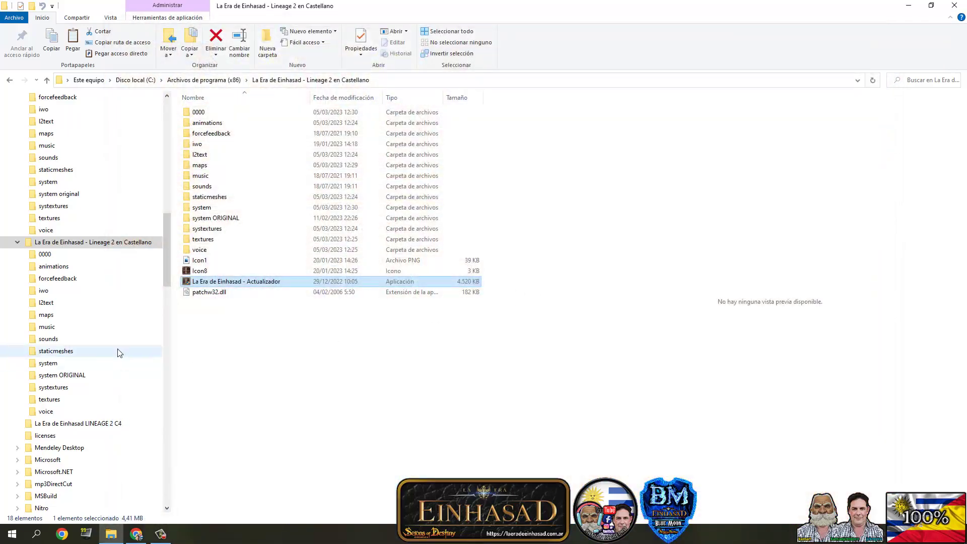
- In the game's system folder, bring up the context menu for the l2 application
left_click(42, 364)
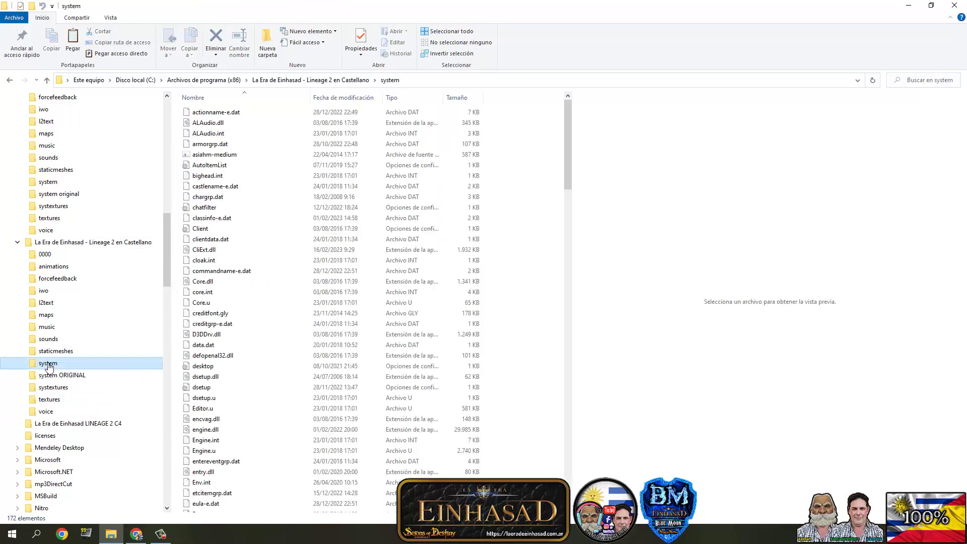
scroll(212, 347, "down", 15)
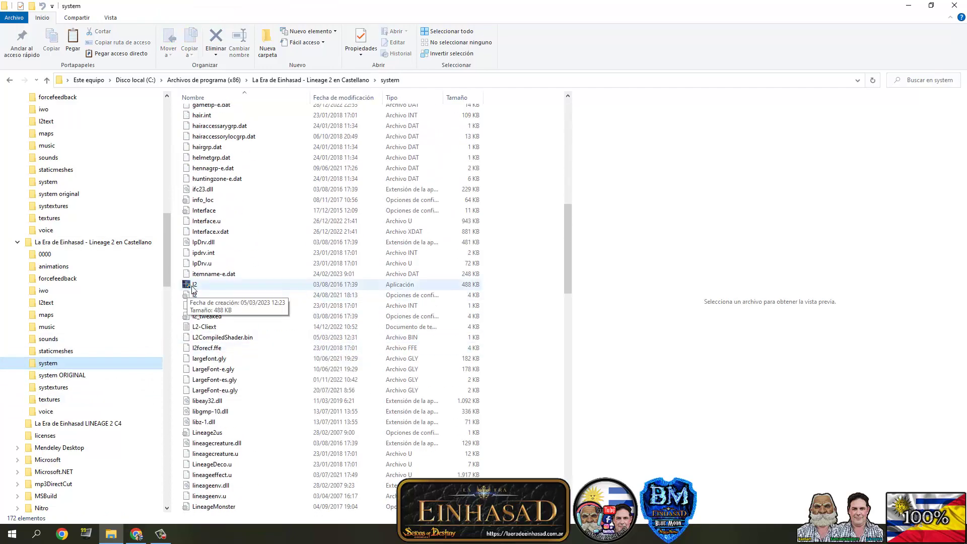
right_click(193, 289)
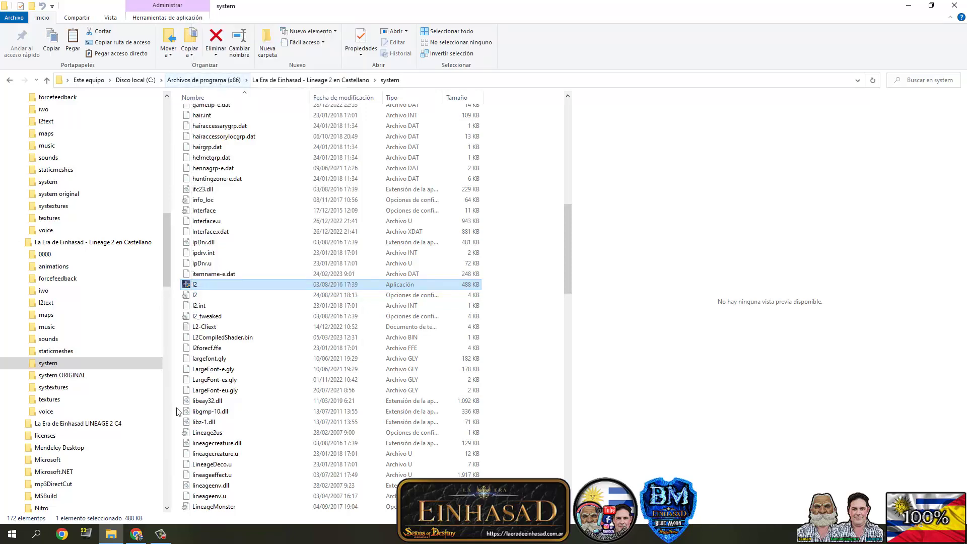
- Launch the l2 client from its pinned Start menu tile
left_click(12, 535)
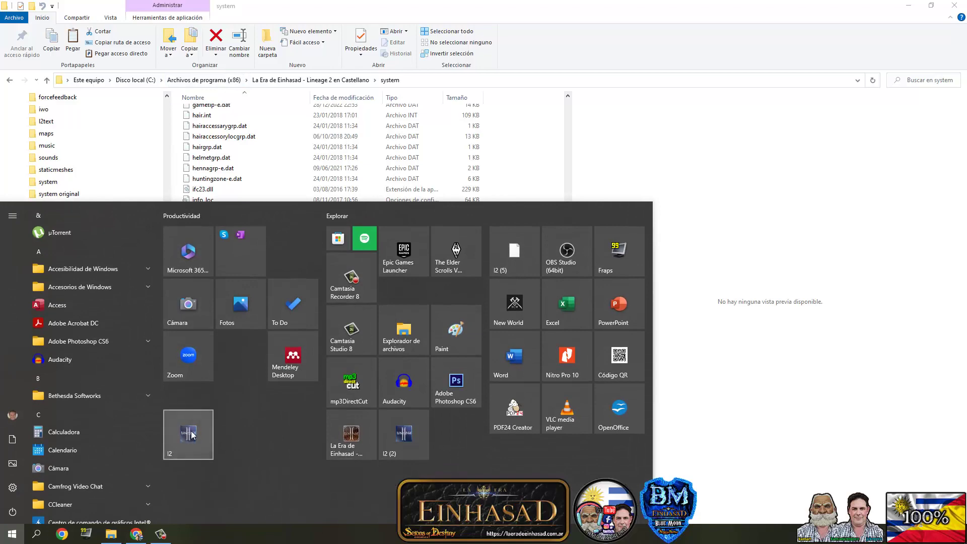
left_click(11, 536)
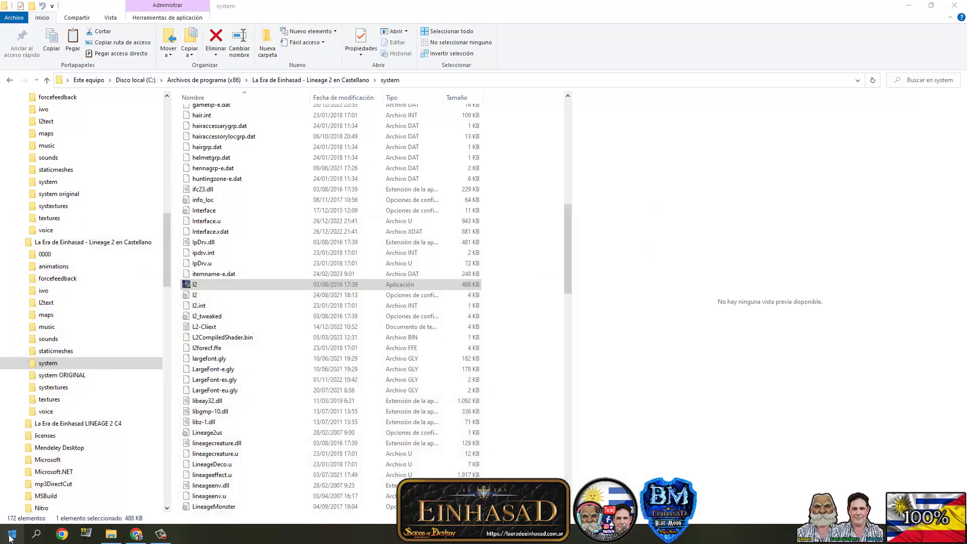
left_click(11, 537)
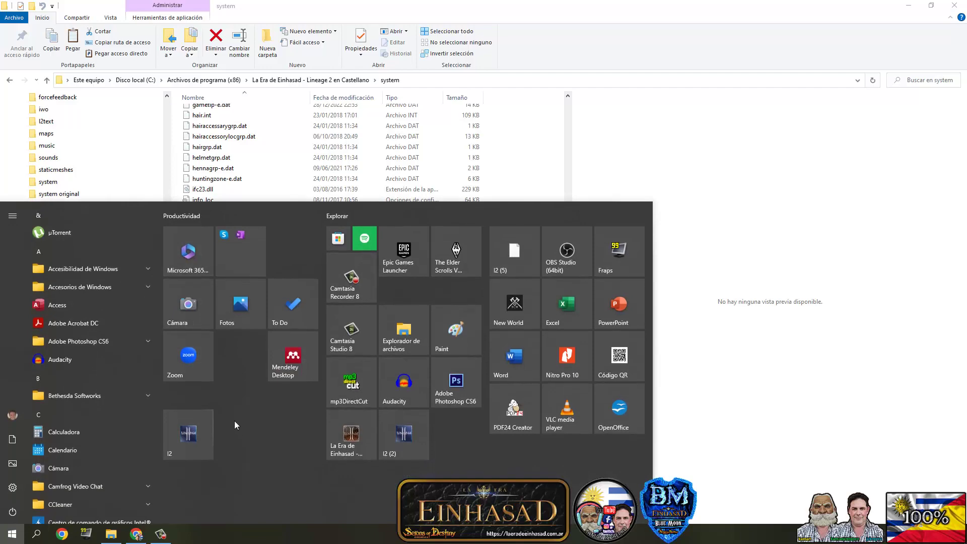
left_click(12, 536)
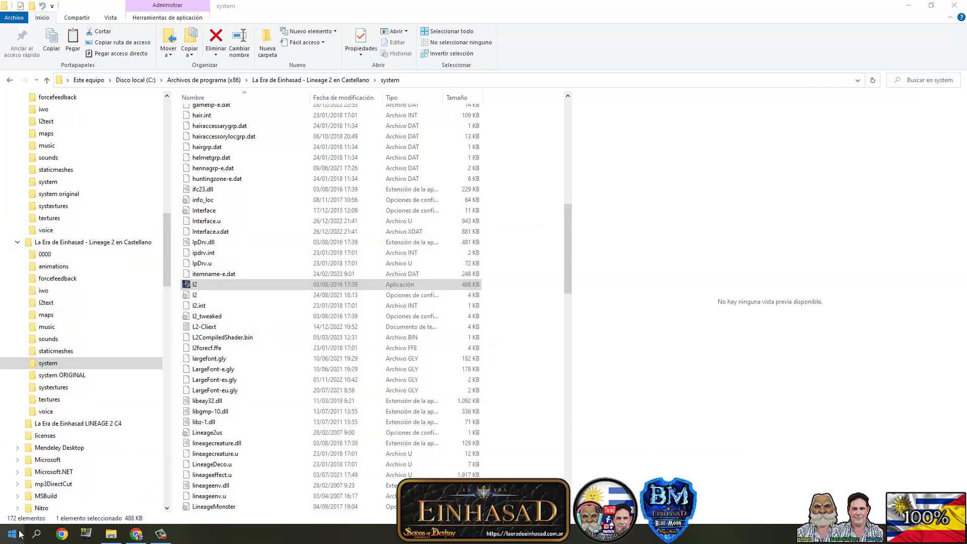
left_click(19, 536)
left_click(205, 422)
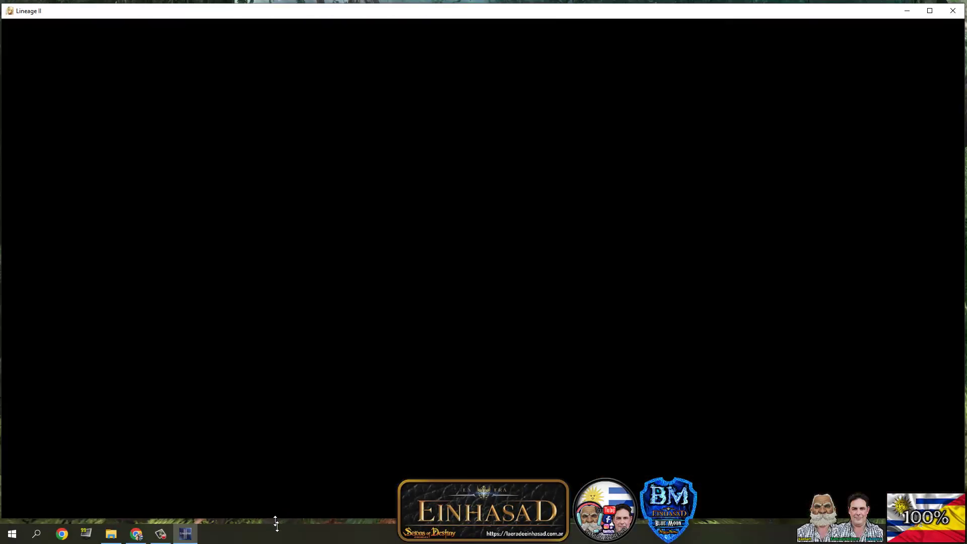
- Enlarge the Lineage II window, log in, accept the agreement, enter the server, and start character creation
left_click_drag(275, 525, 276, 529)
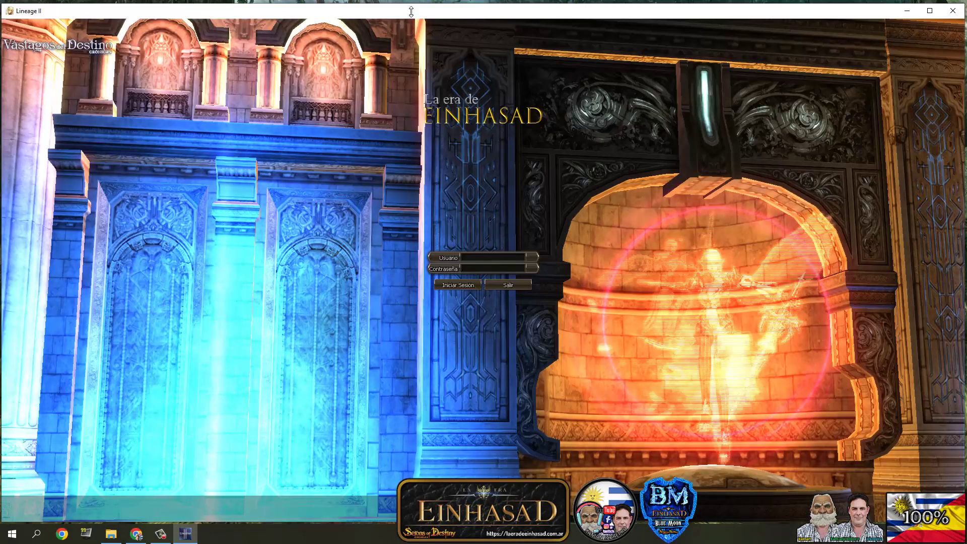
left_click_drag(411, 9, 411, 5)
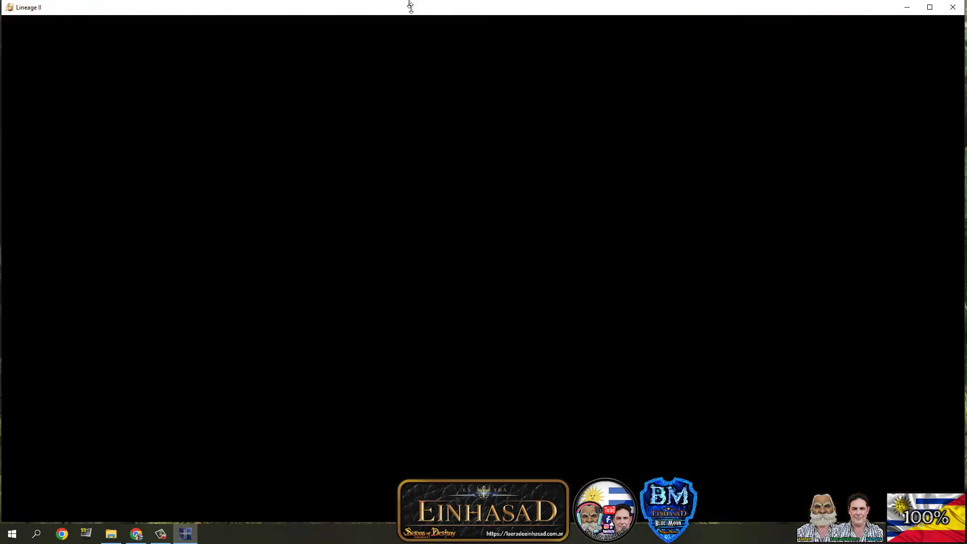
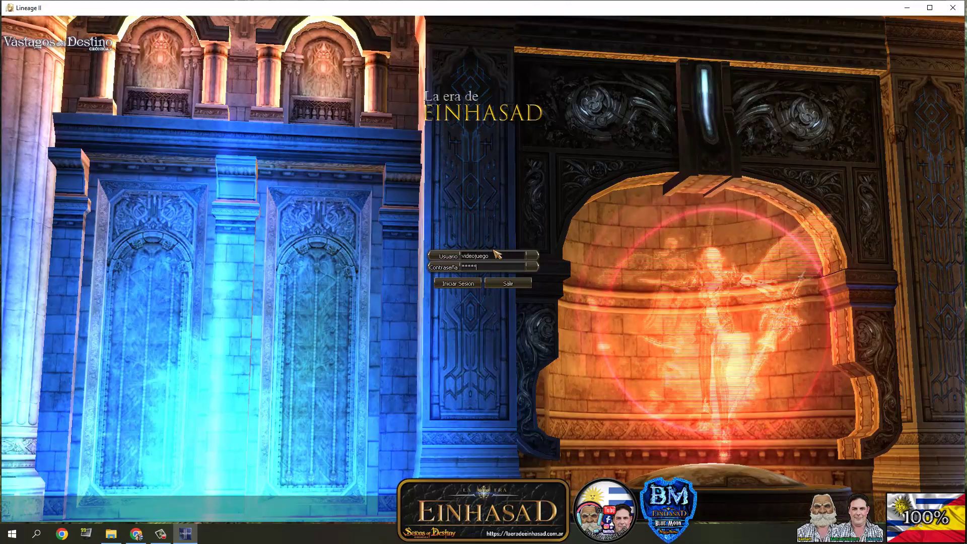
left_click(463, 283)
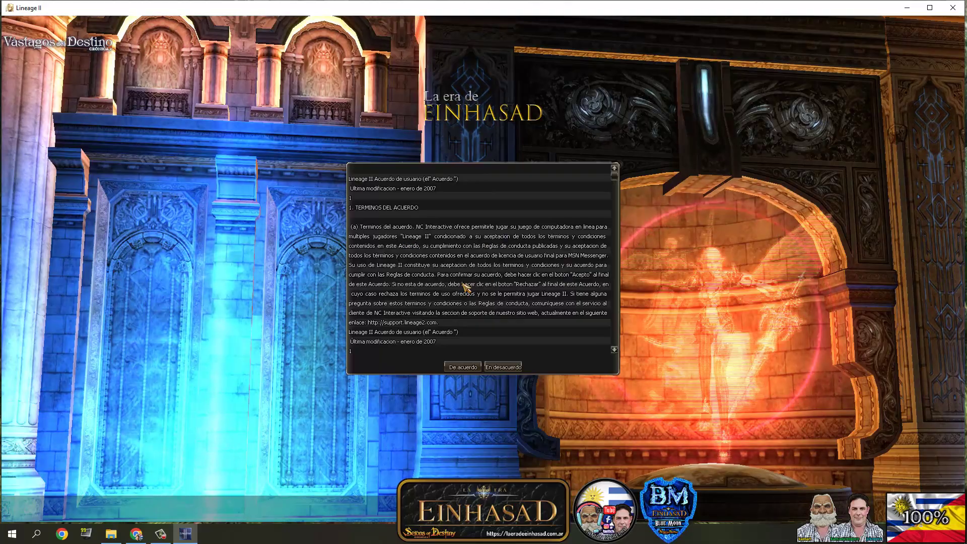
left_click(462, 366)
left_click(444, 282)
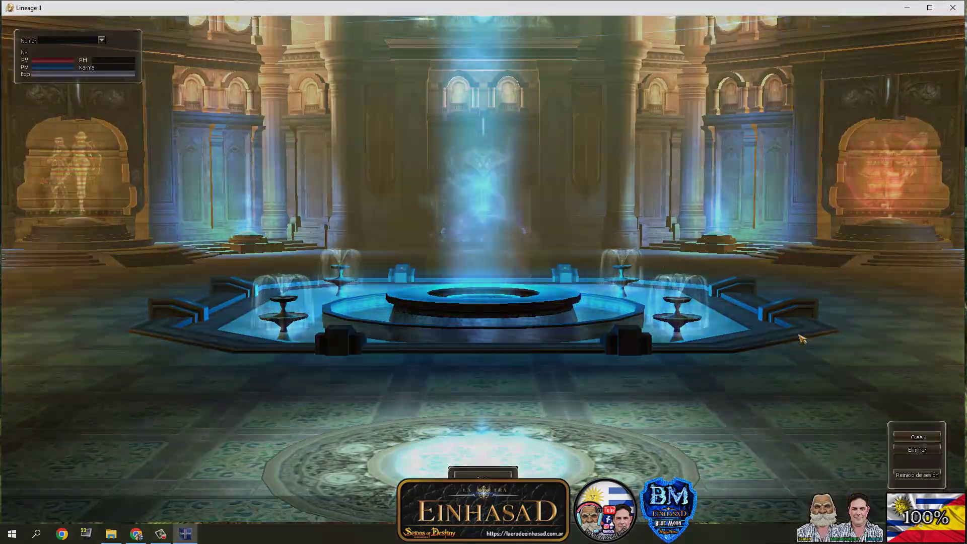
left_click(918, 437)
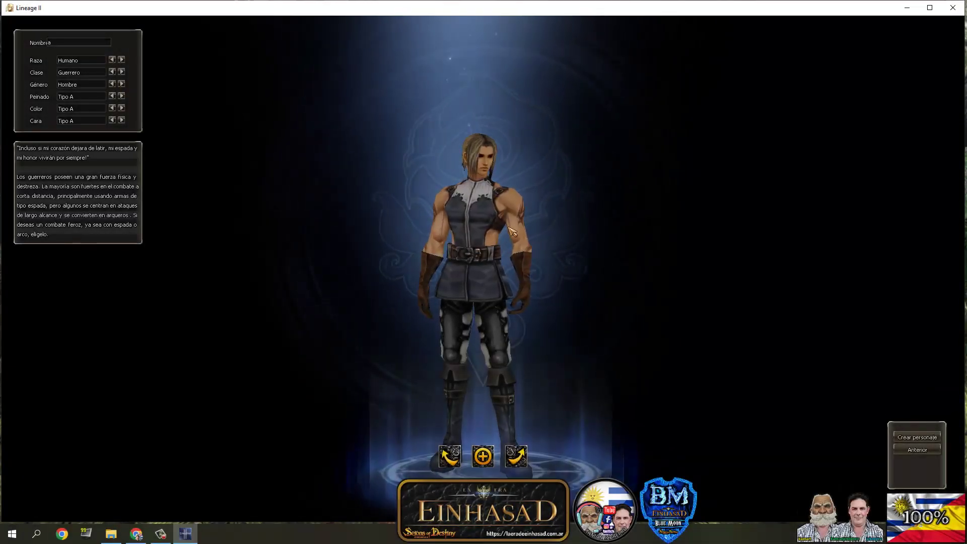